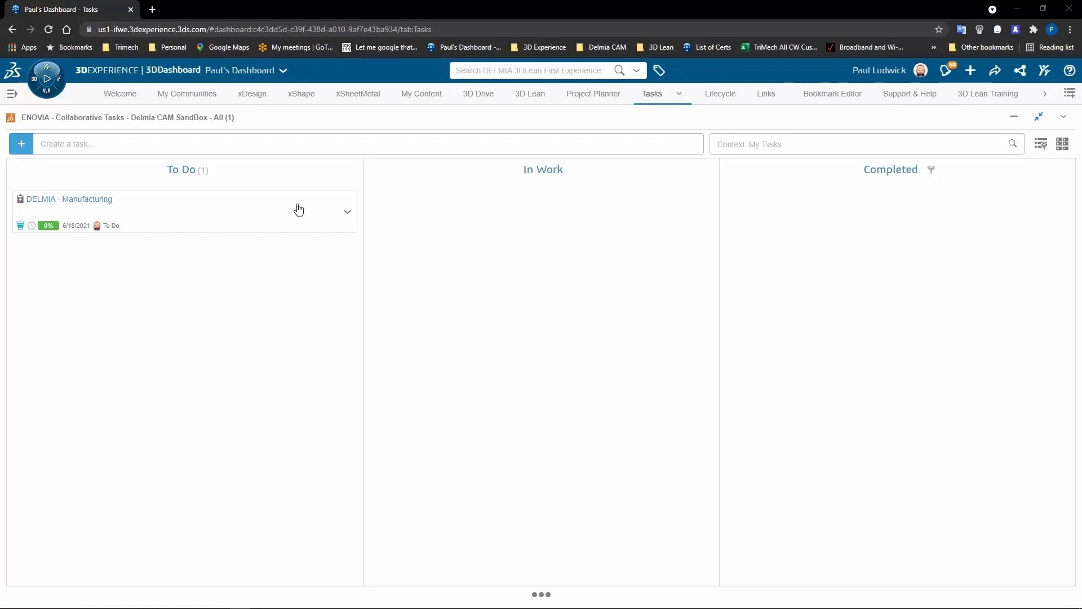
- Set the DELMIA - Manufacturing task's maturity state to In Work and its progress to 30%
click(346, 212)
click(373, 236)
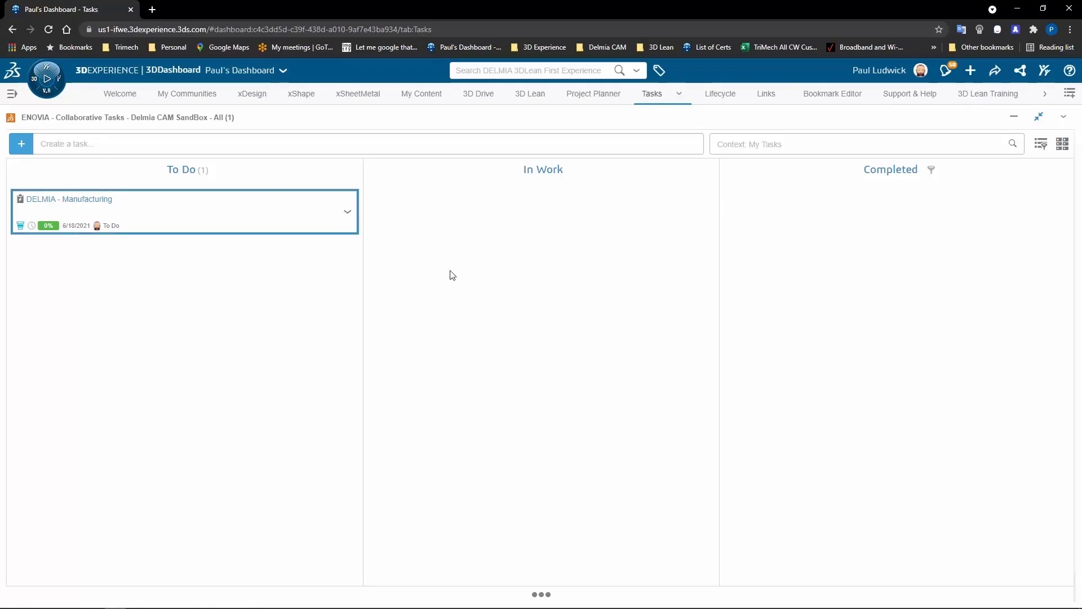
click(923, 406)
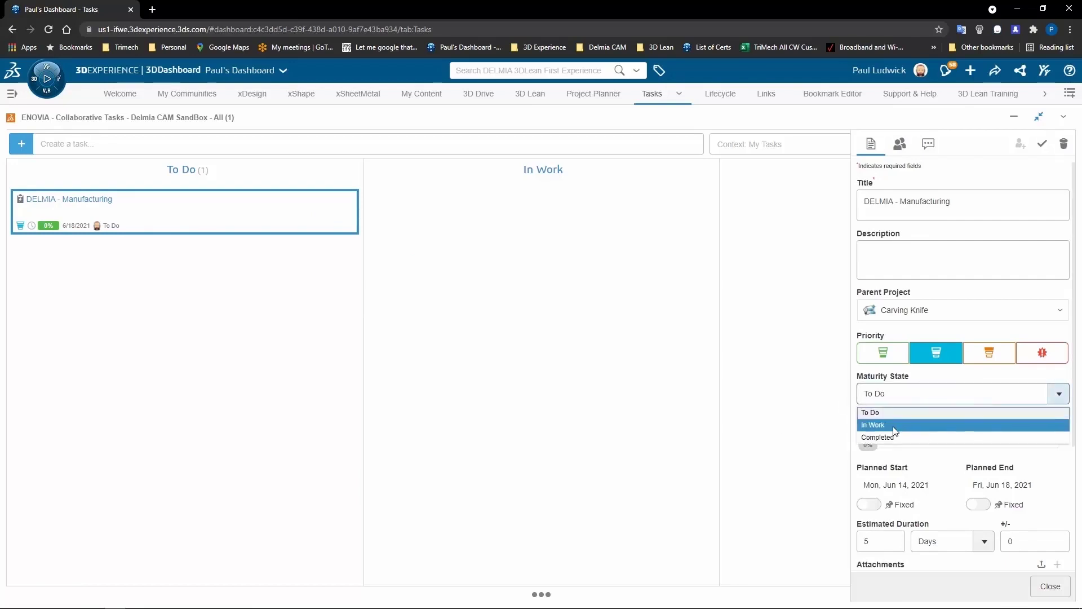
click(913, 423)
drag(869, 446, 925, 448)
click(1007, 587)
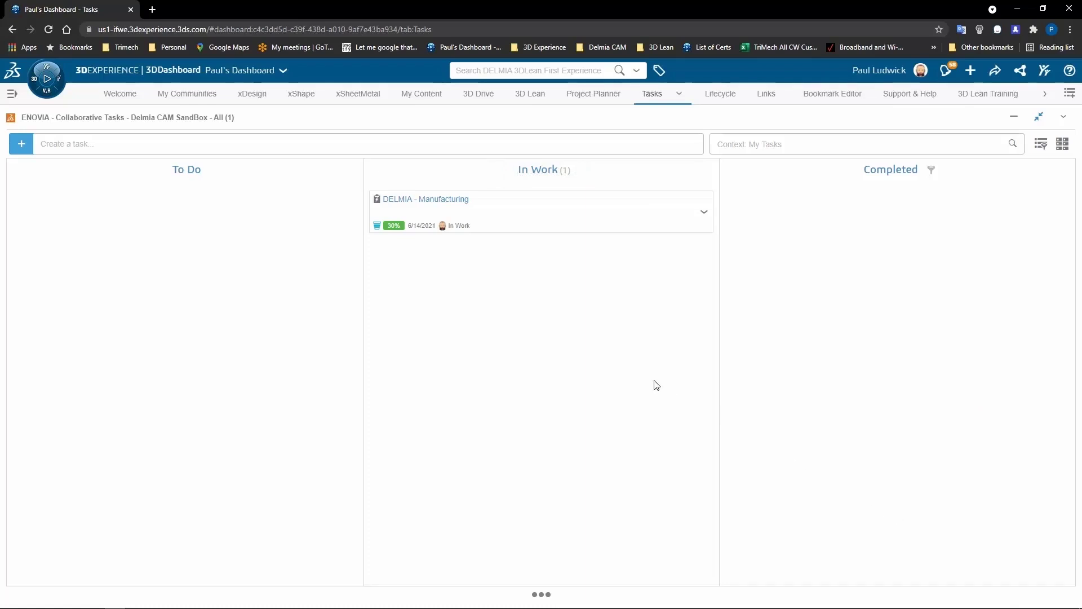
- Review the assigned roles and launch the Shop Floor Machining app from the favorite apps
click(55, 94)
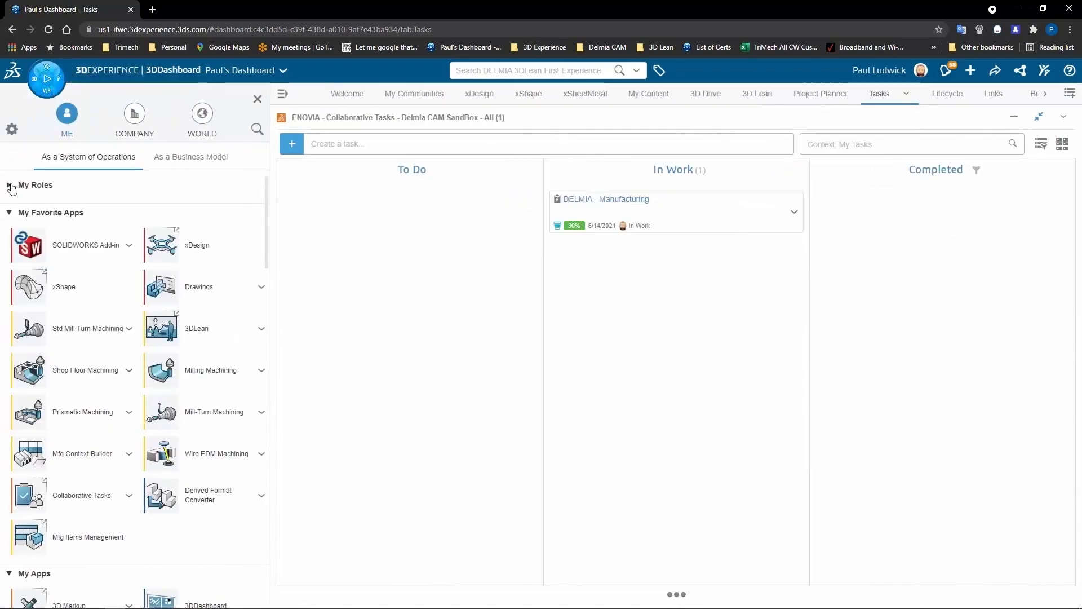
click(14, 187)
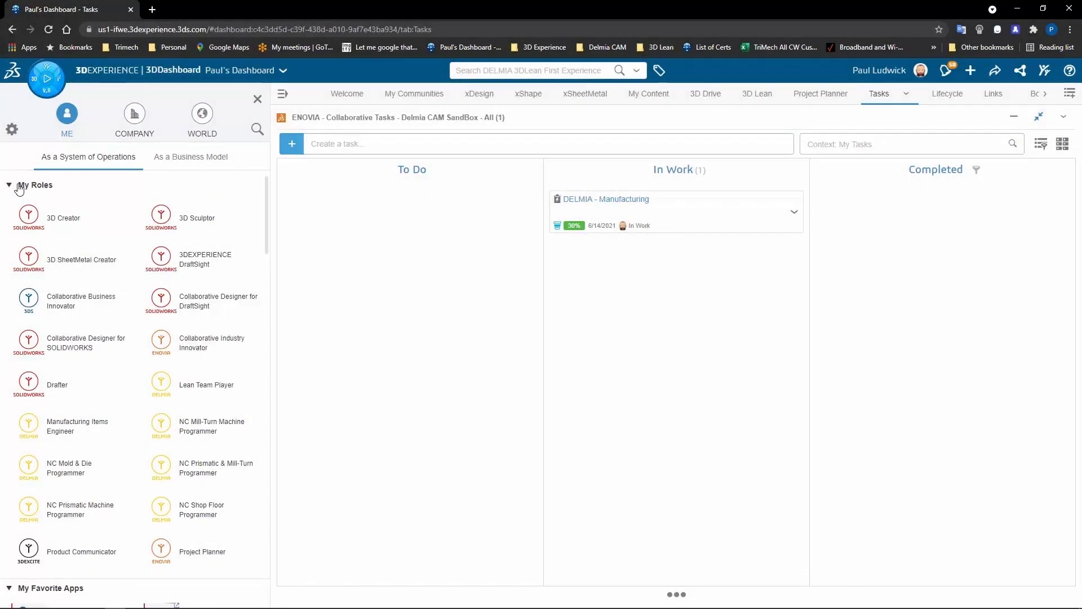
click(19, 187)
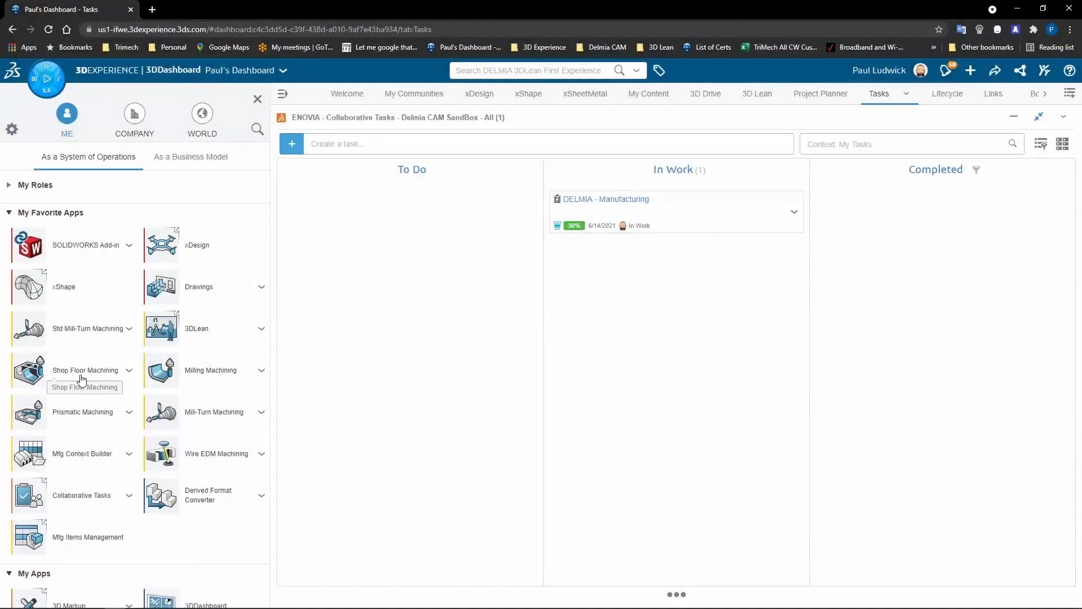
click(81, 370)
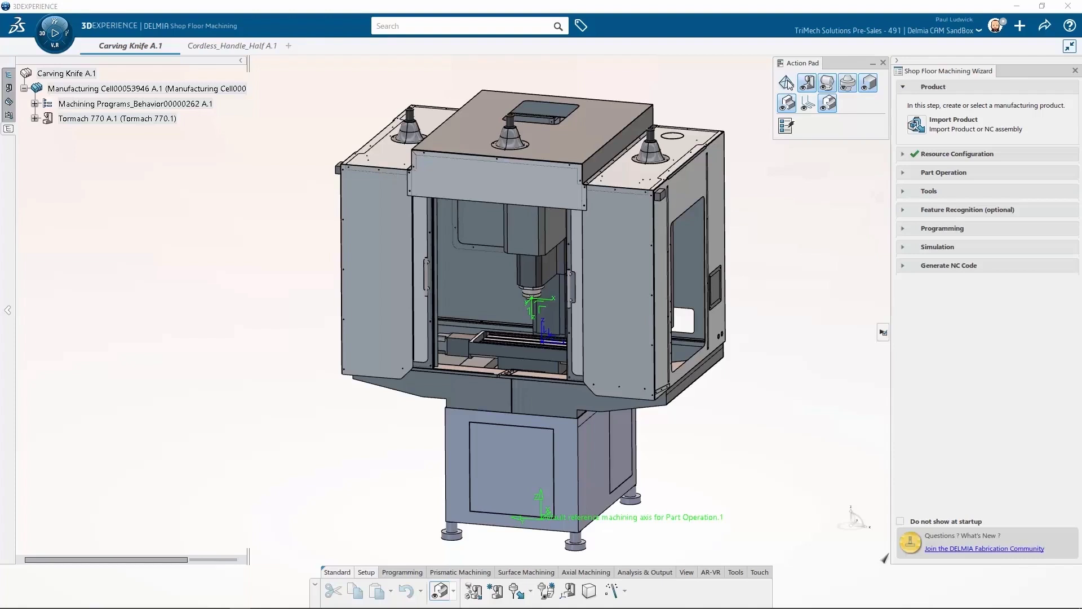
- Import the already open Cordless_Handle_Half product as the manufacturing product of the Carving Knife cell
click(918, 124)
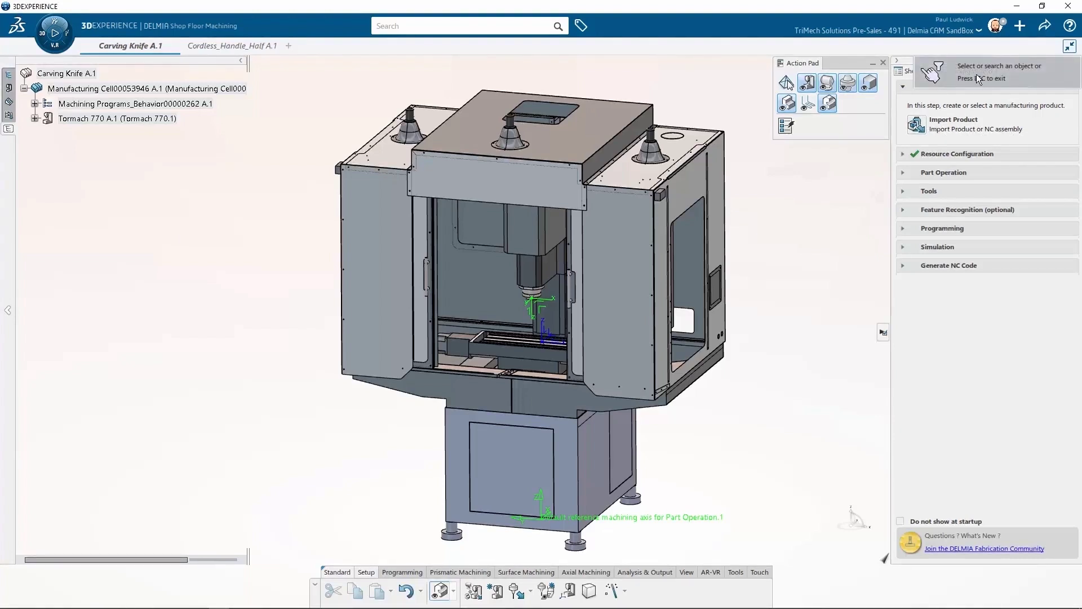
click(469, 26)
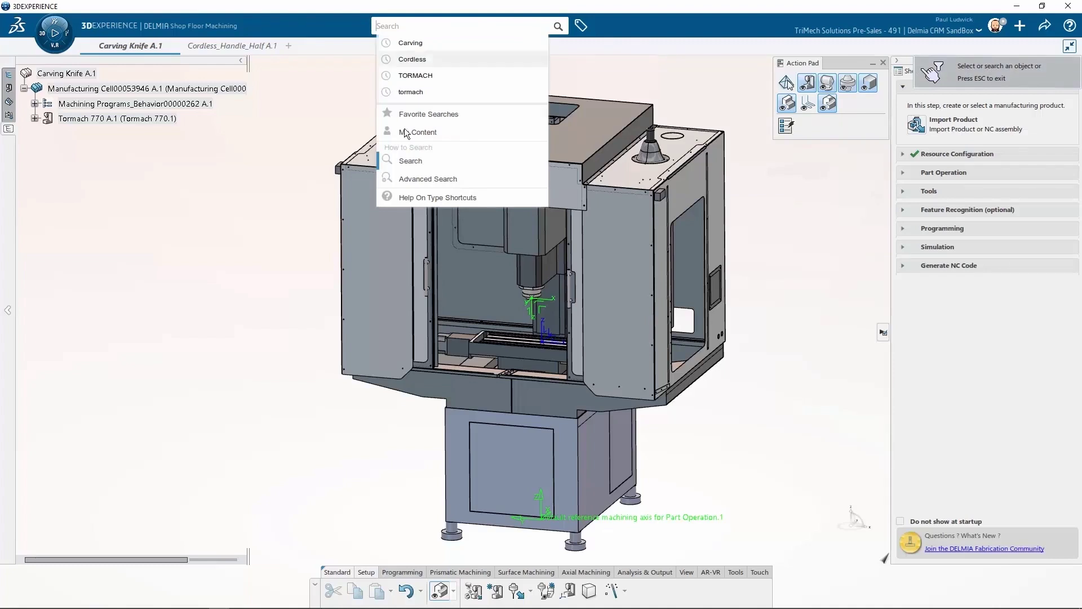
click(291, 181)
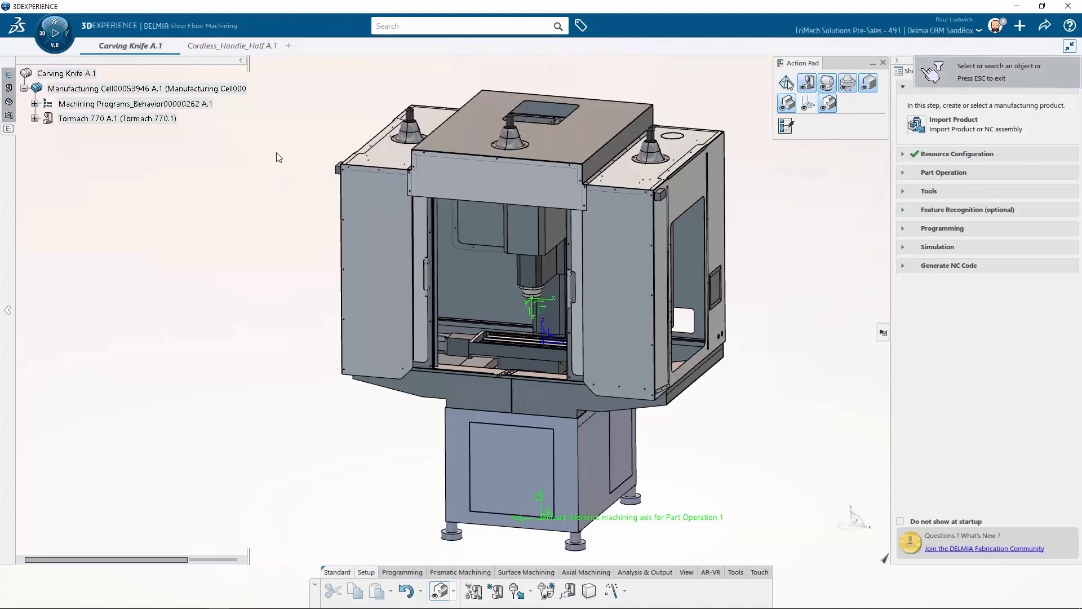
click(238, 47)
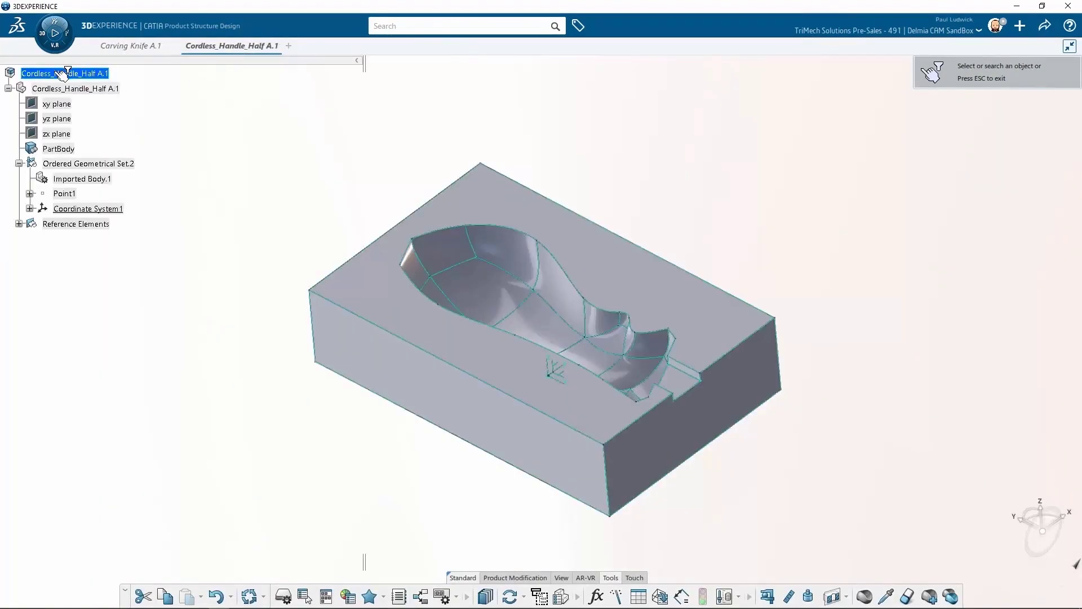
click(130, 46)
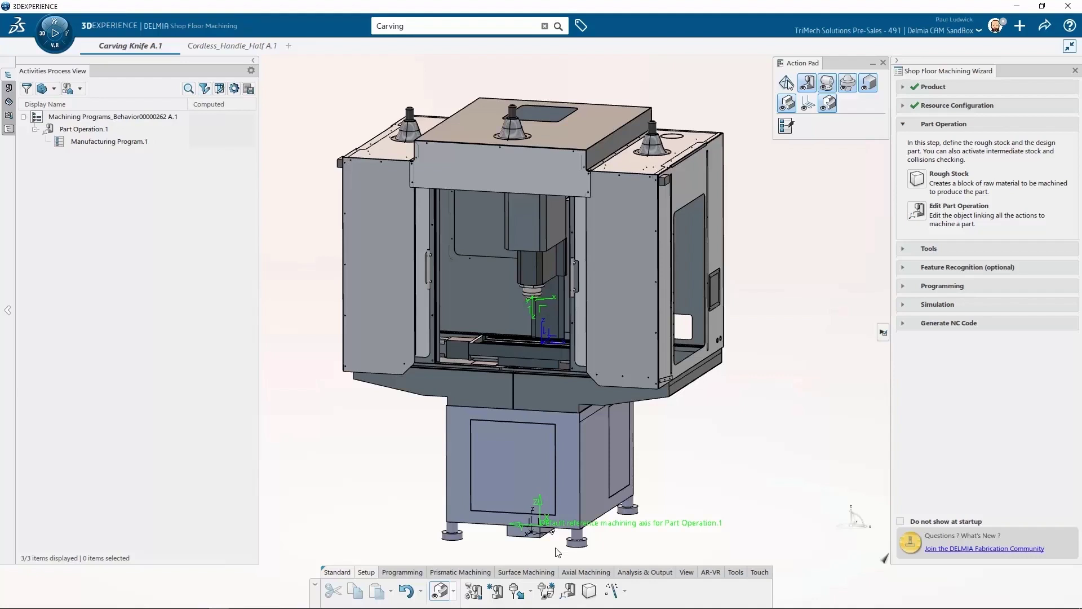
- Select the NC assembly for mounting without launching Ports Management, and use the handle part's Coordinate System1 as its mounting axis
click(958, 106)
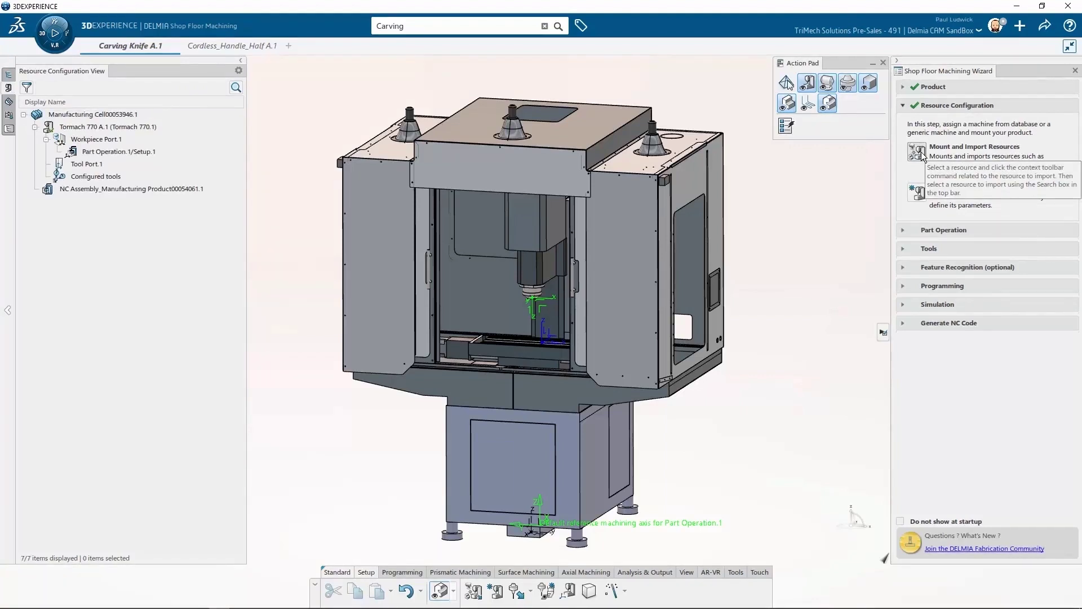
click(922, 157)
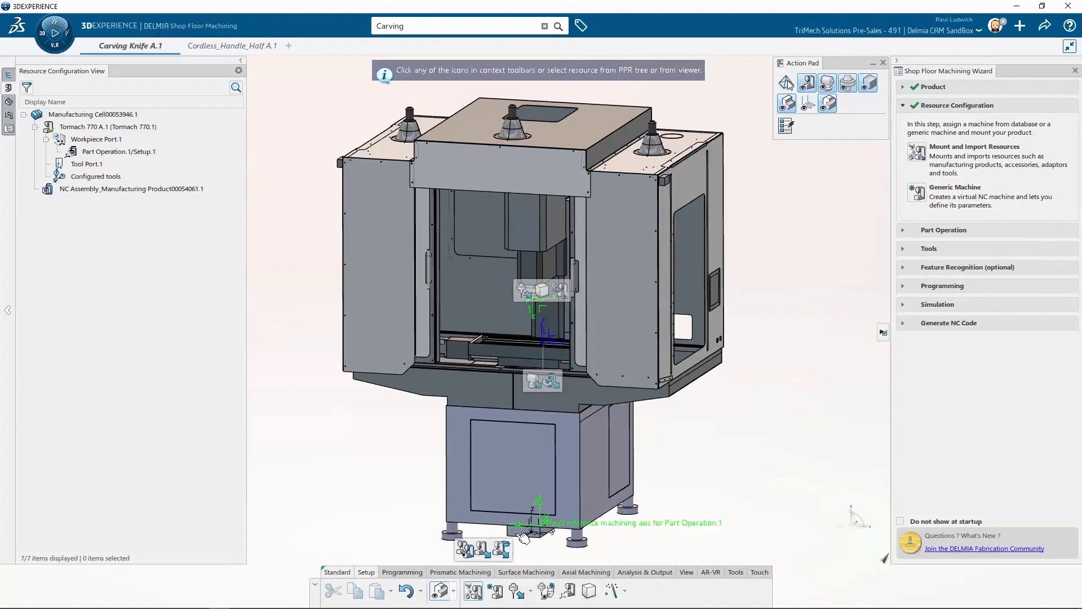
click(523, 535)
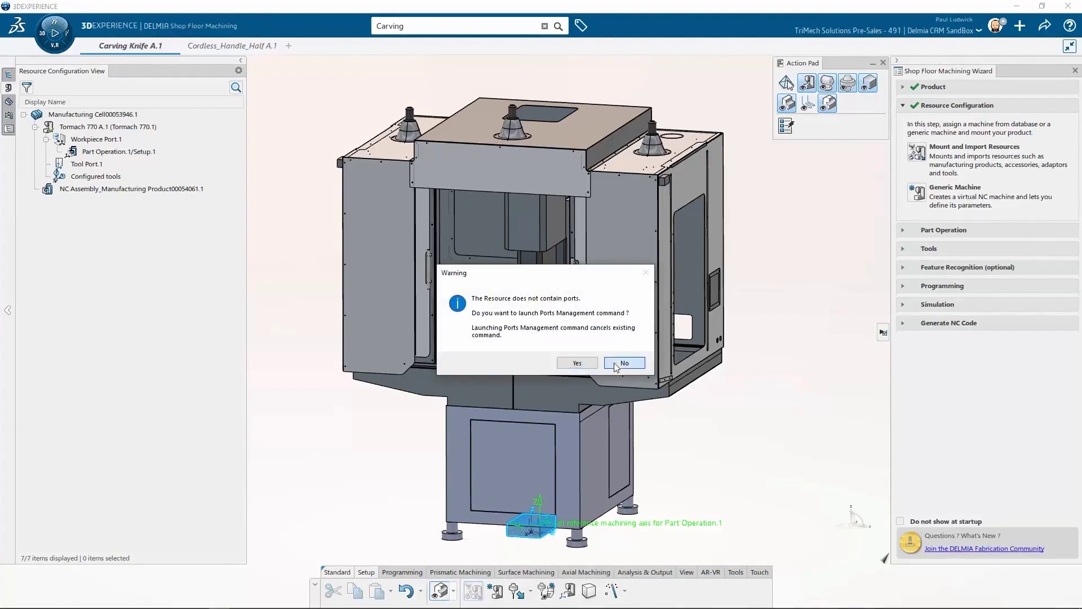
click(620, 364)
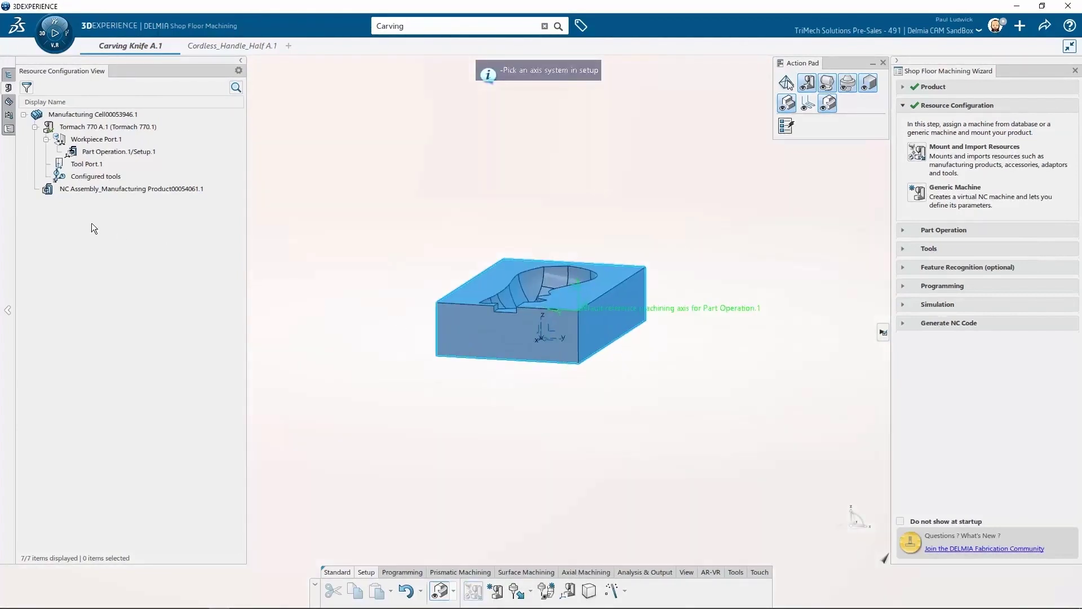
click(9, 129)
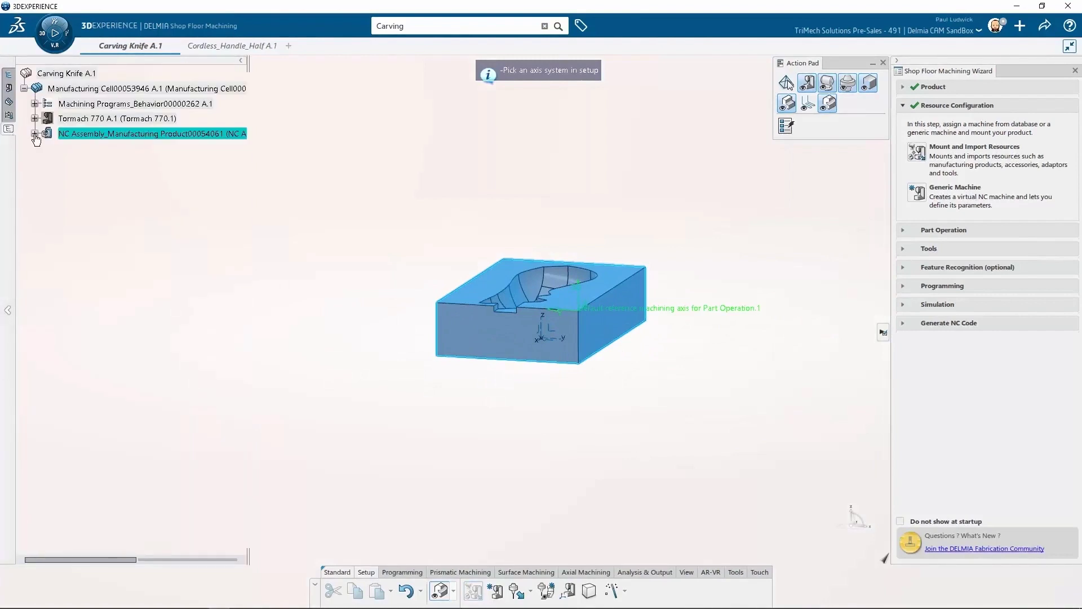
click(35, 133)
click(45, 149)
click(56, 164)
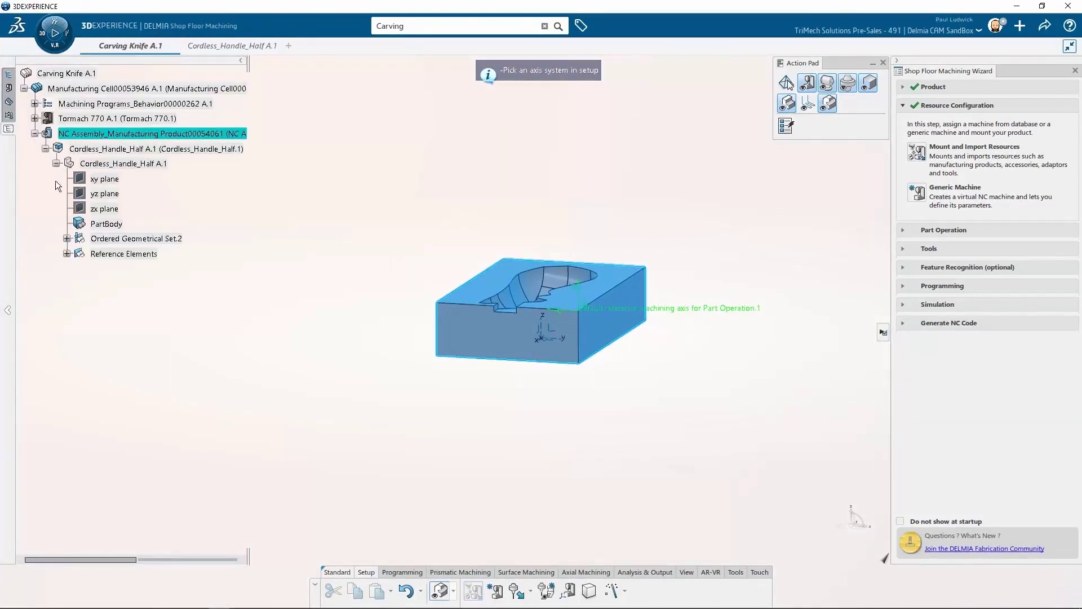
click(66, 239)
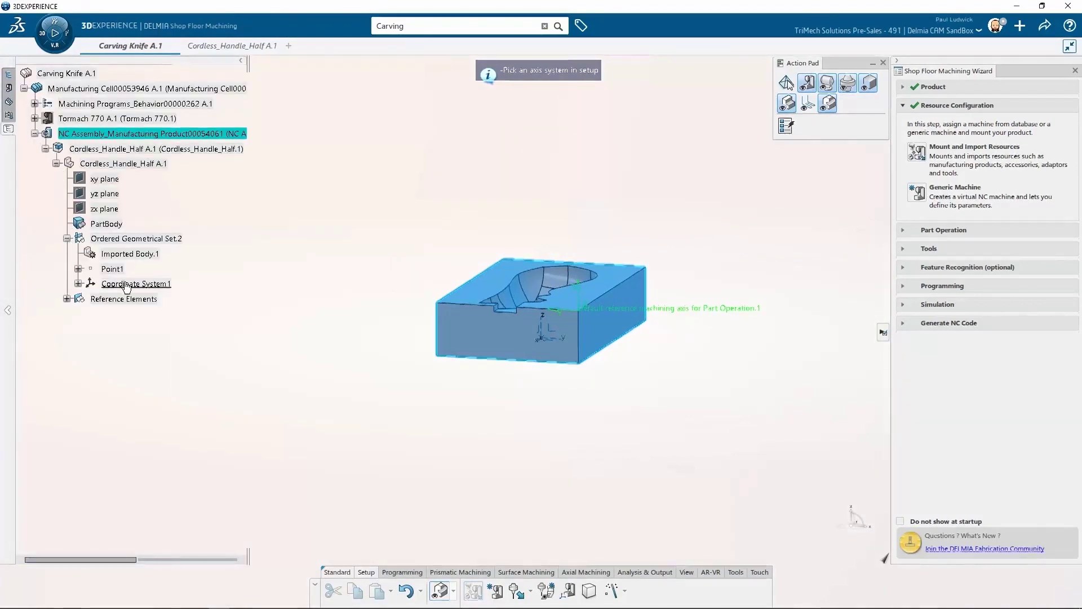
click(127, 284)
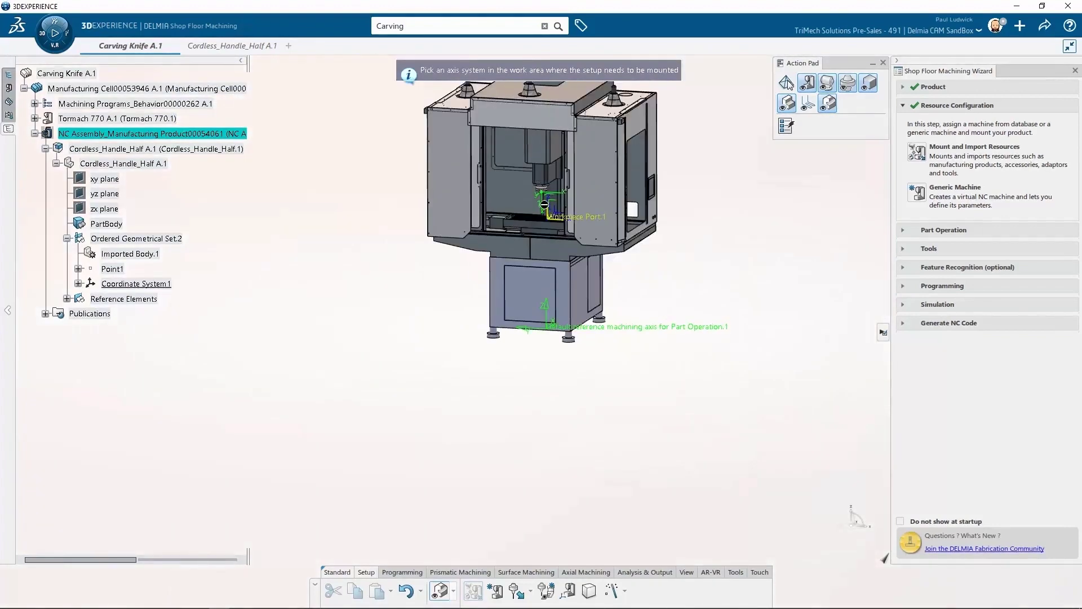
- Mount the setup at Workpiece Port.1 on the Tormach 770 table without an offset
click(560, 242)
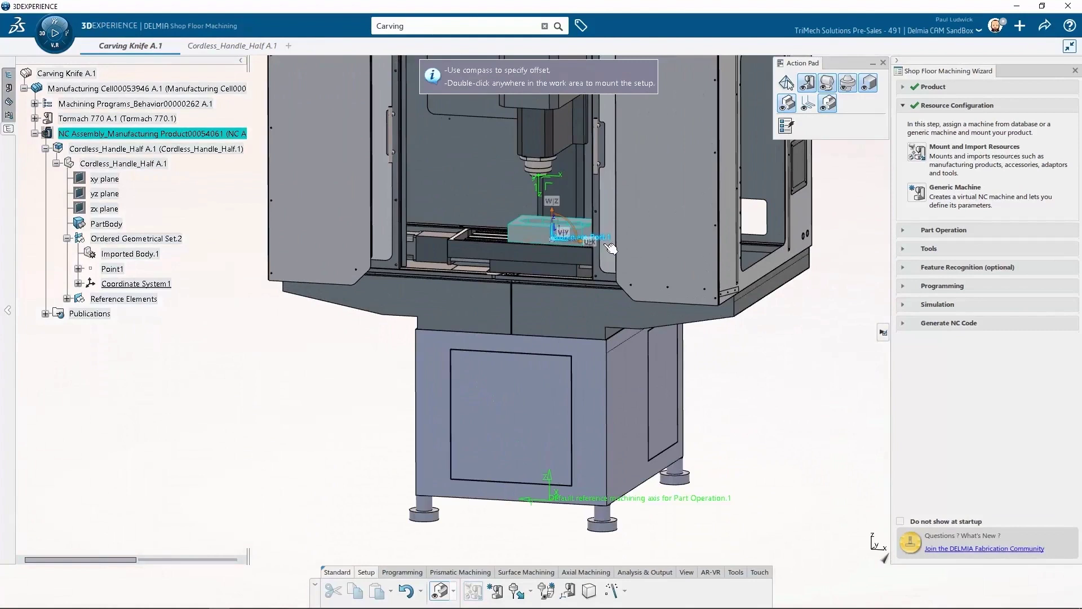
double_click(481, 359)
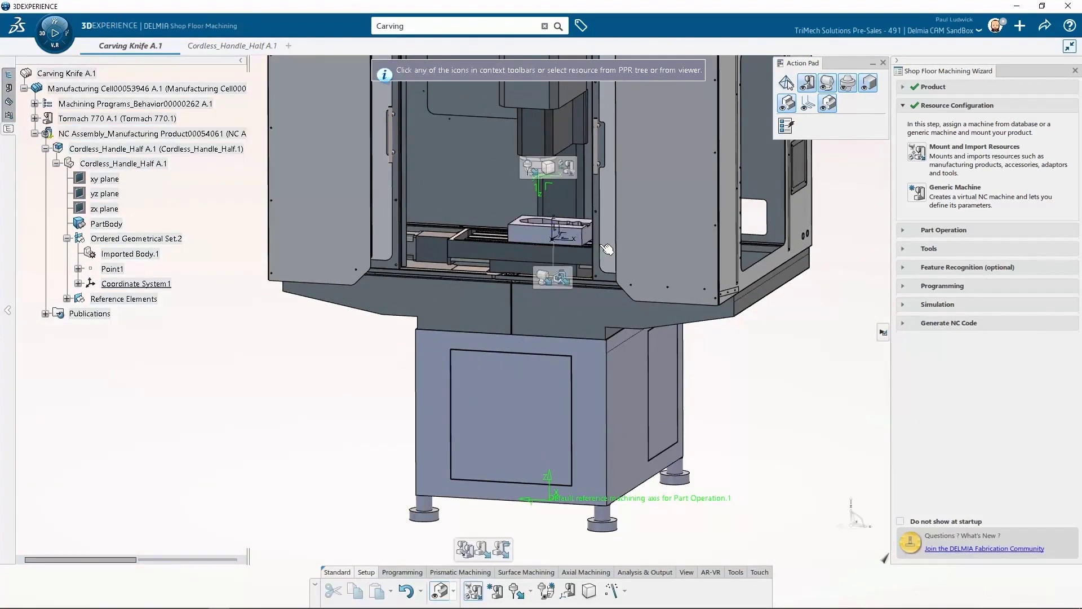
middle_drag(664, 316, 653, 323)
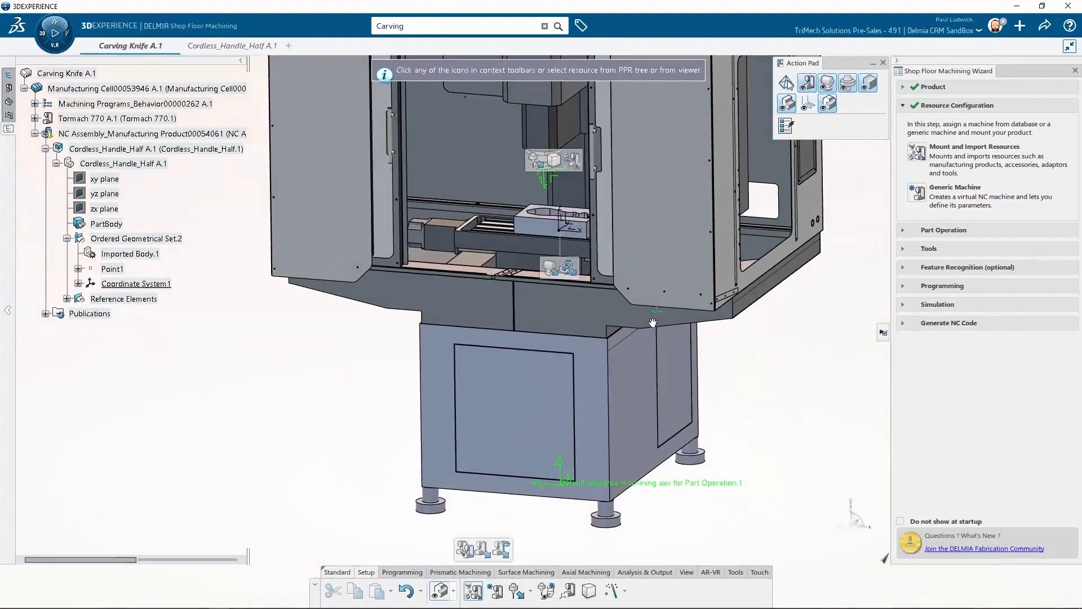
scroll(592, 248, down, 3)
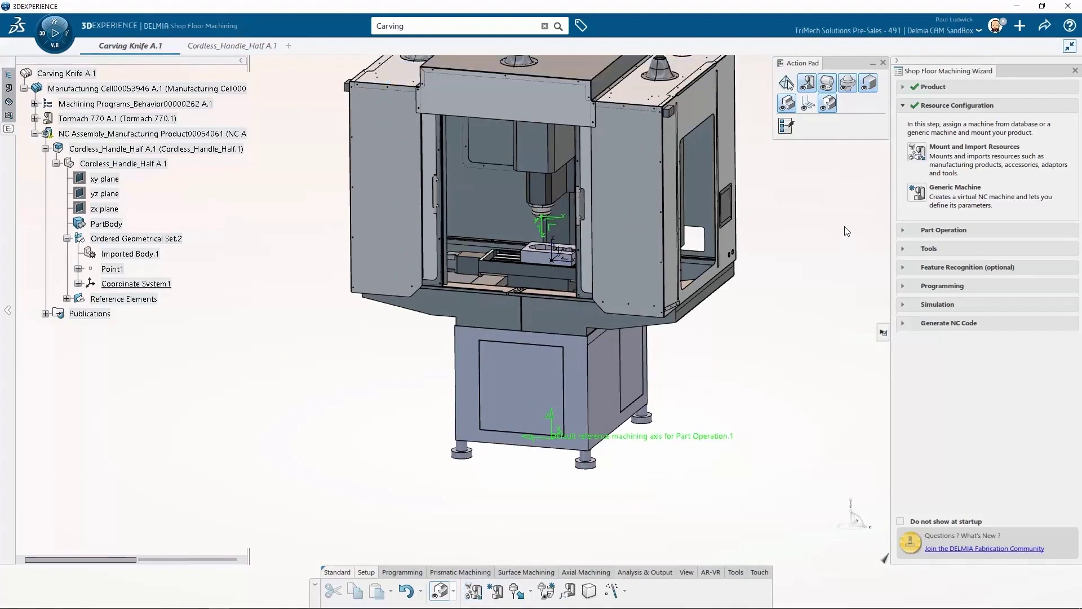
- Create a box-shaped rough stock around the Cordless_Handle_Half body as a new part in the NC assembly
click(903, 231)
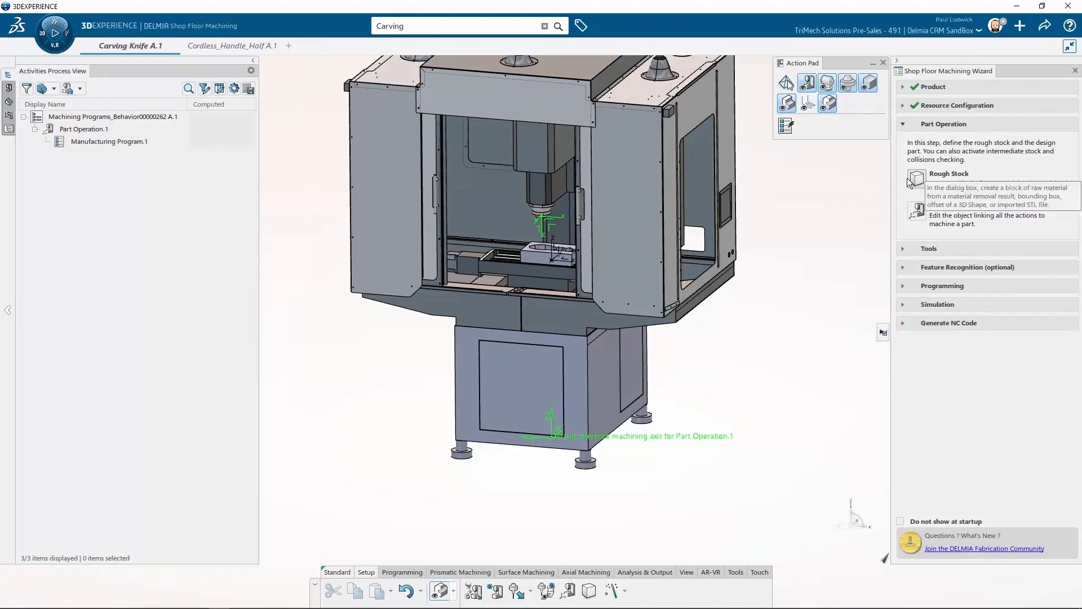
middle_drag(767, 344, 772, 342)
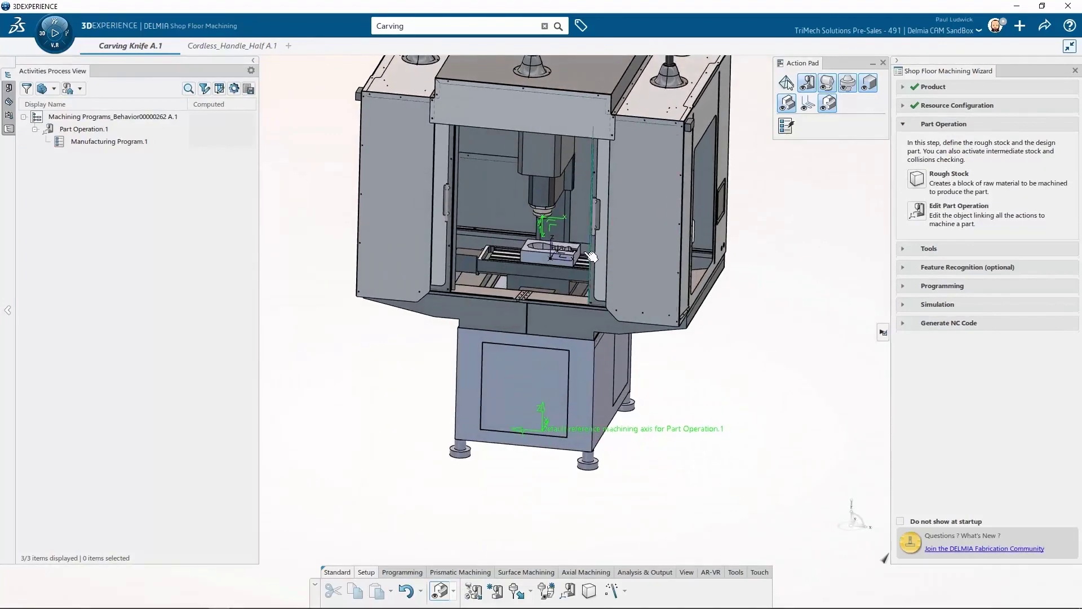
scroll(523, 240, up, 5)
scroll(522, 239, up, 1)
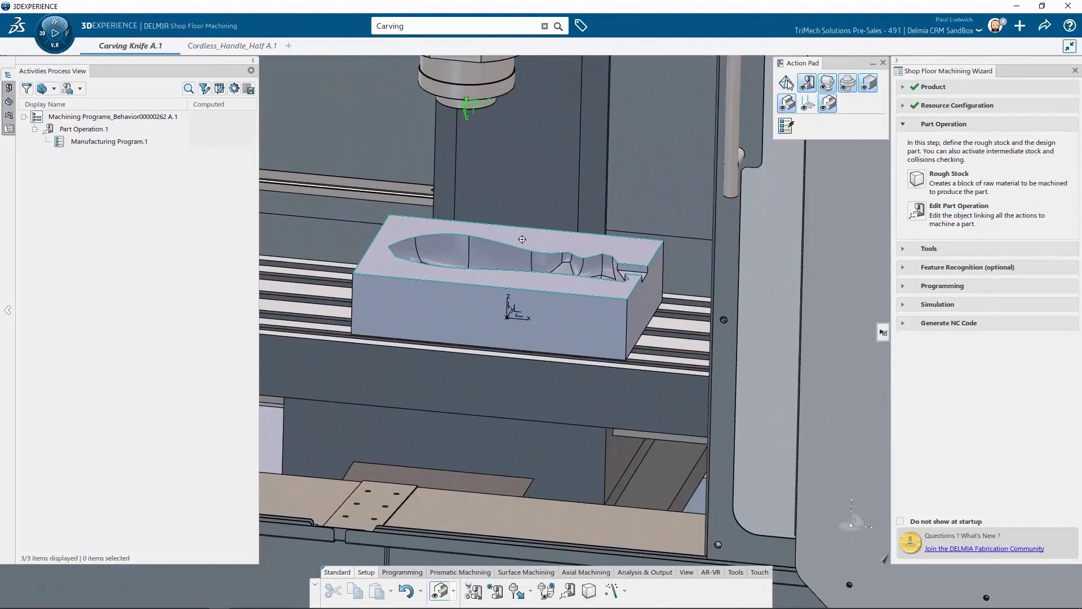
click(917, 179)
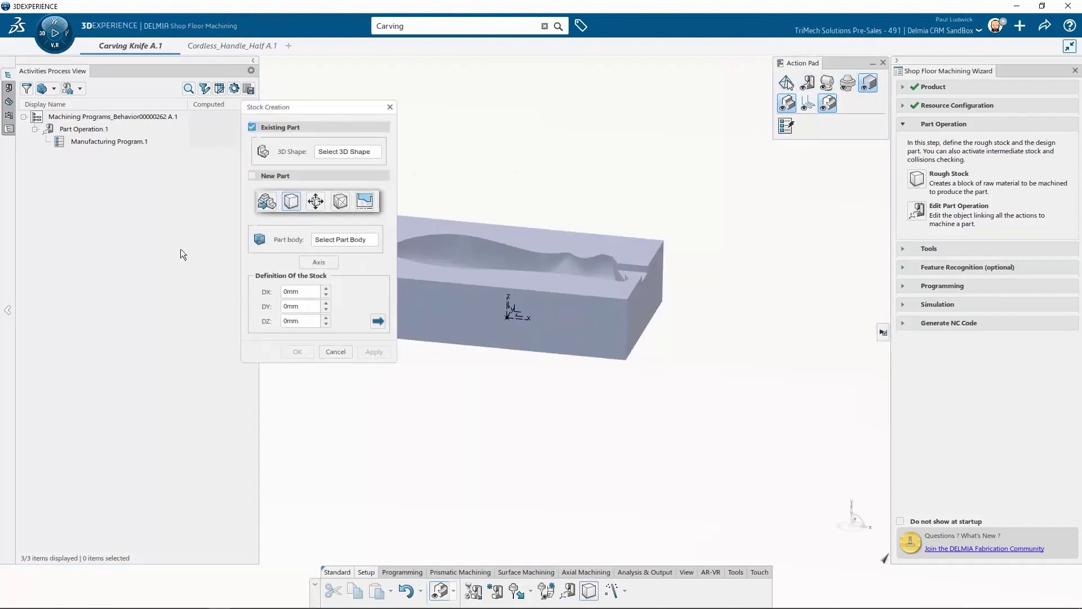
drag(300, 113, 193, 170)
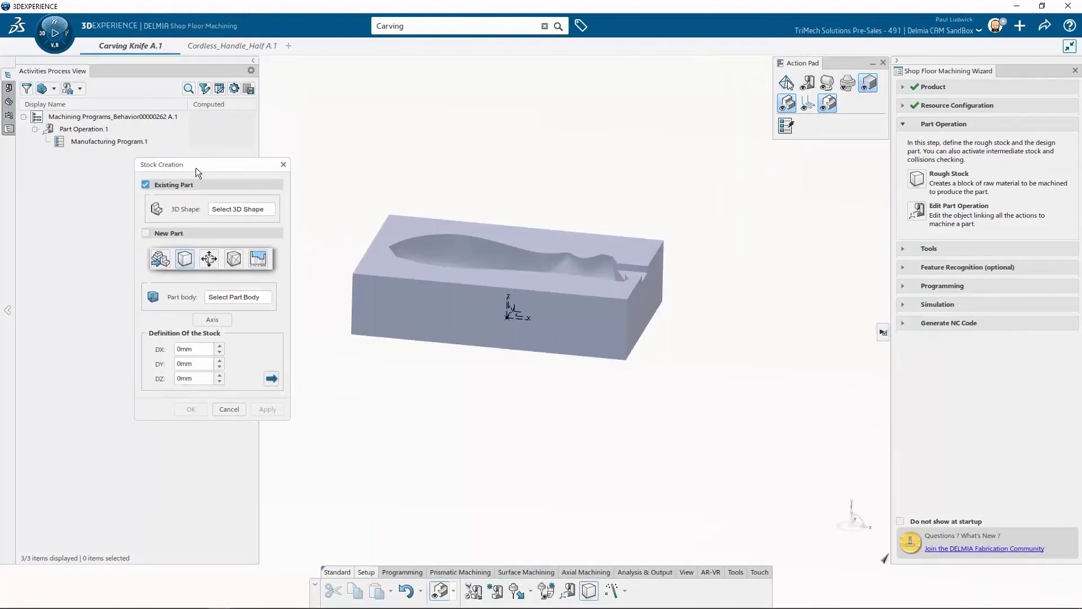
click(144, 233)
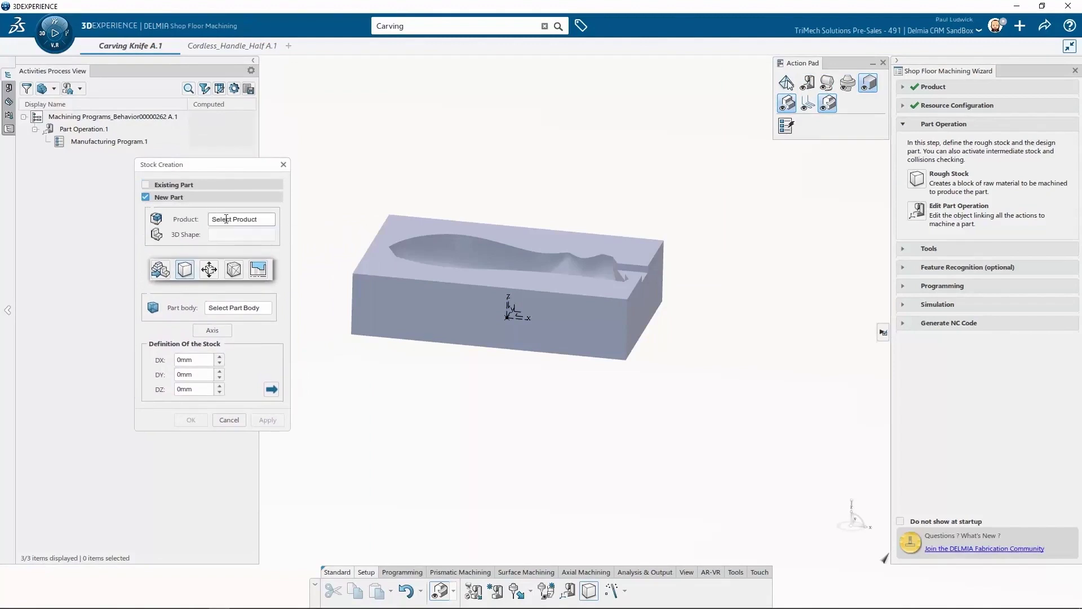
click(76, 134)
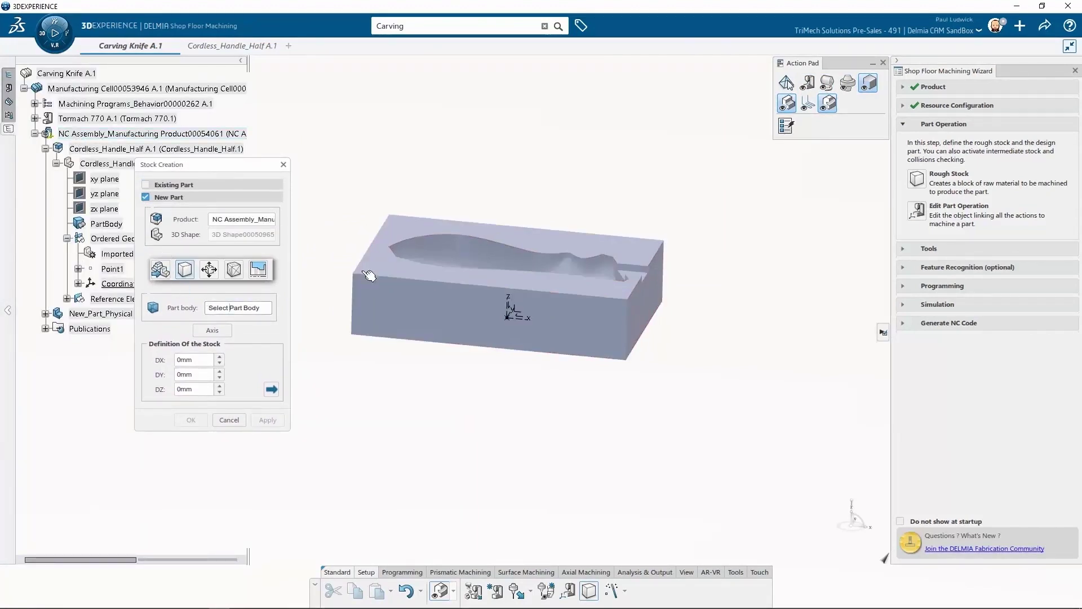
click(386, 262)
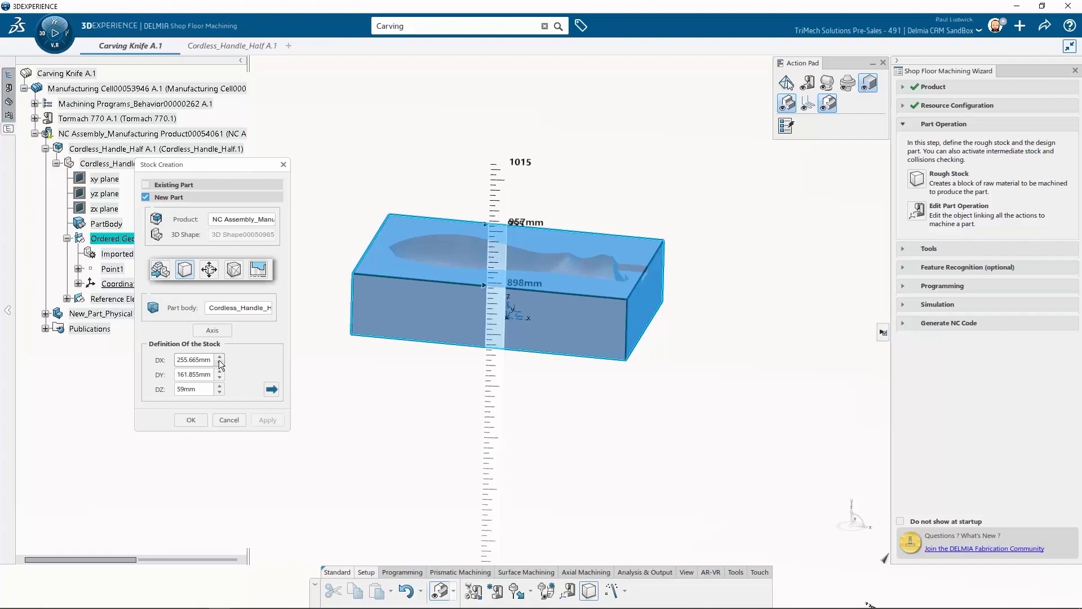
key(Return)
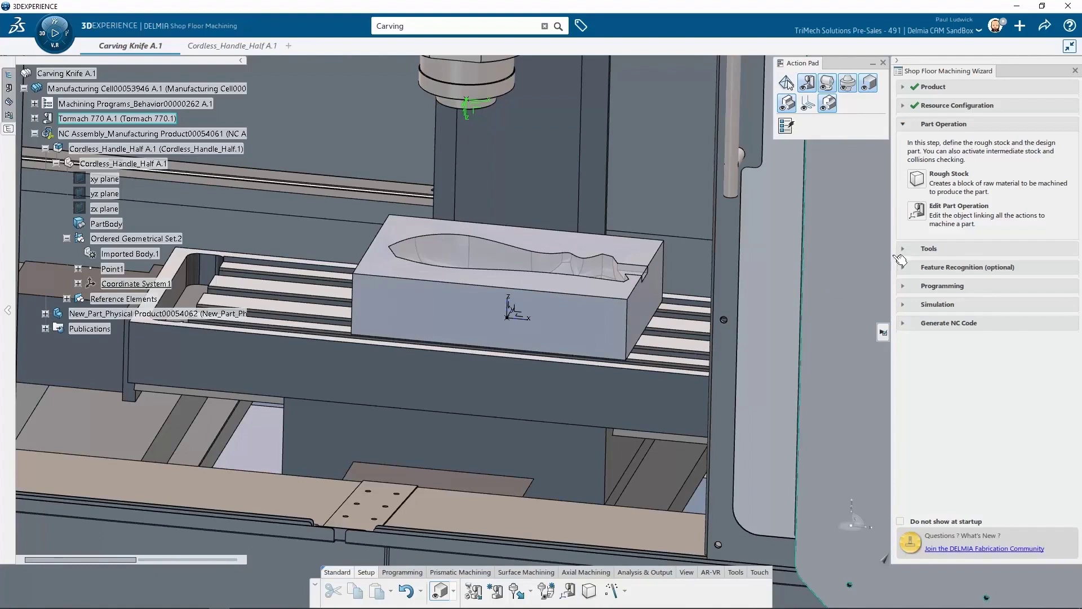
- Edit the part operation and assign the box-shaped stock body around the handle mold as its rough stock
click(918, 211)
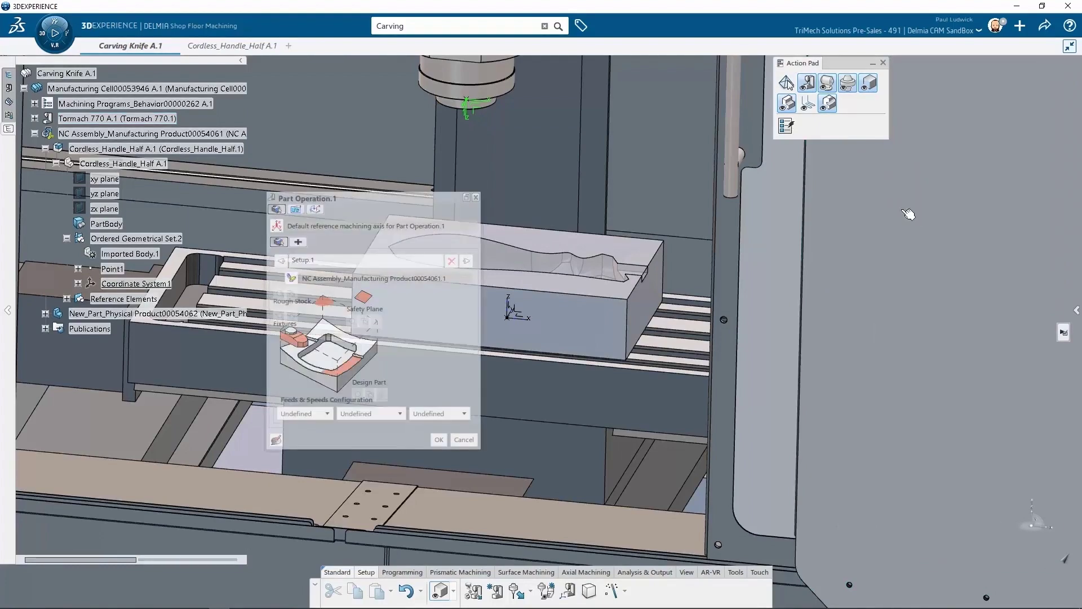
drag(428, 198, 842, 219)
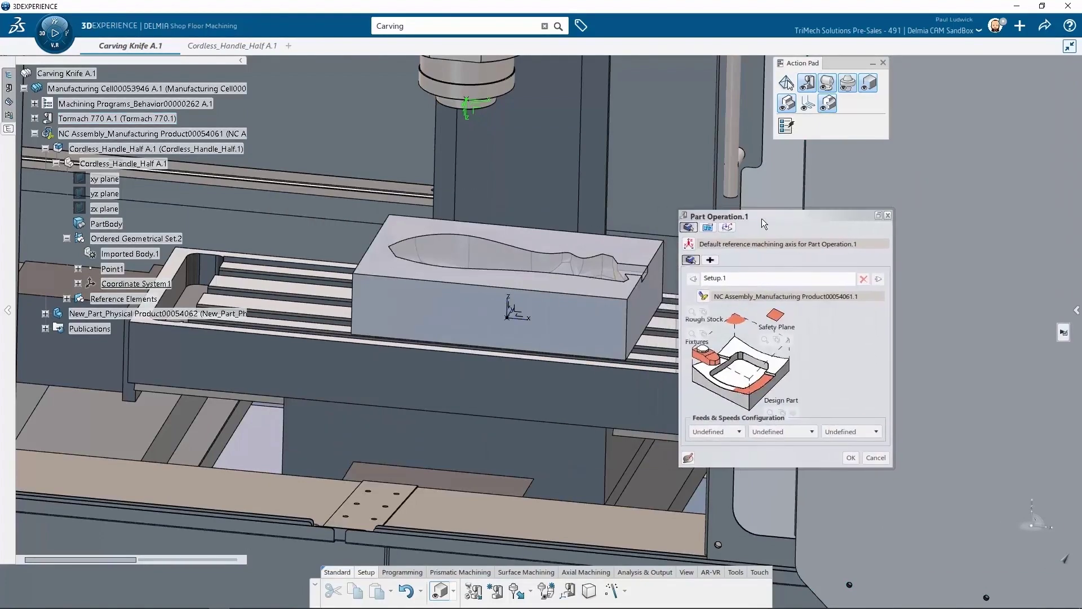
click(736, 319)
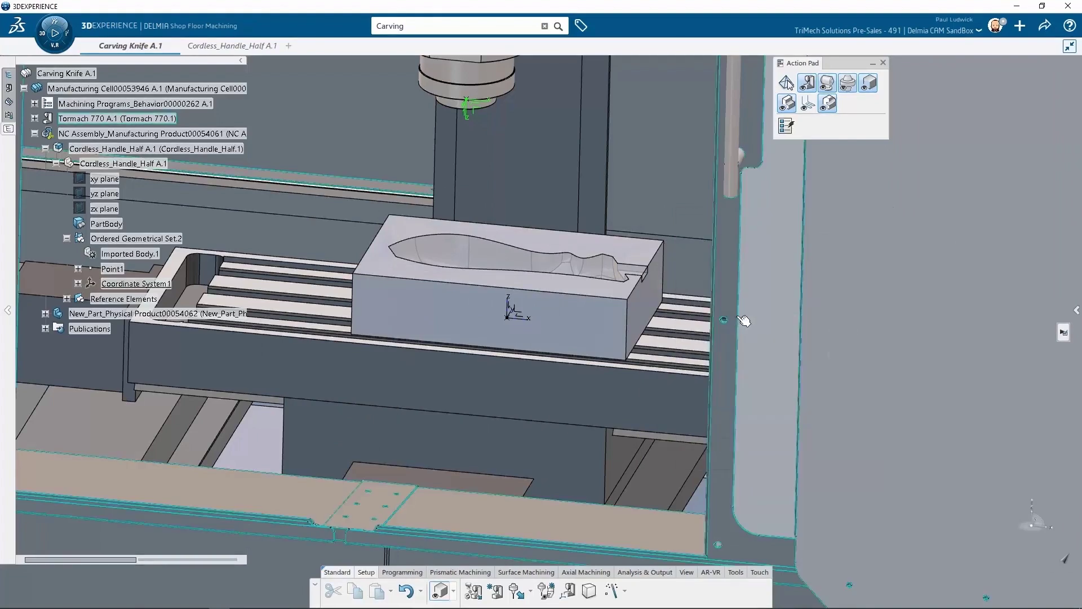
click(613, 273)
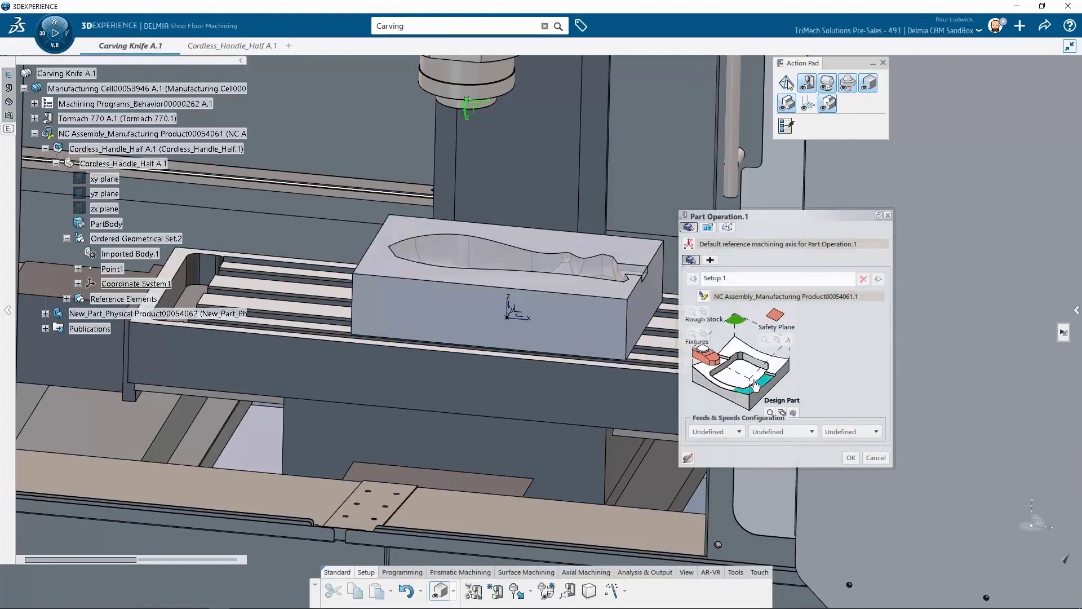
- Hide the rough stock and assign the Cordless_Handle_Half mold body as the design part
click(871, 85)
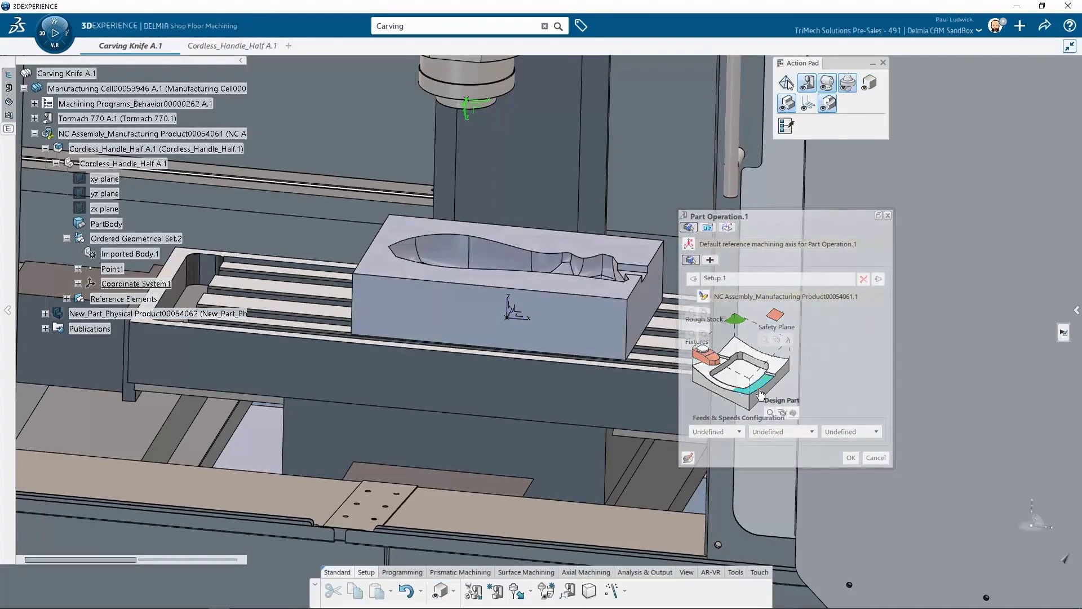
click(574, 293)
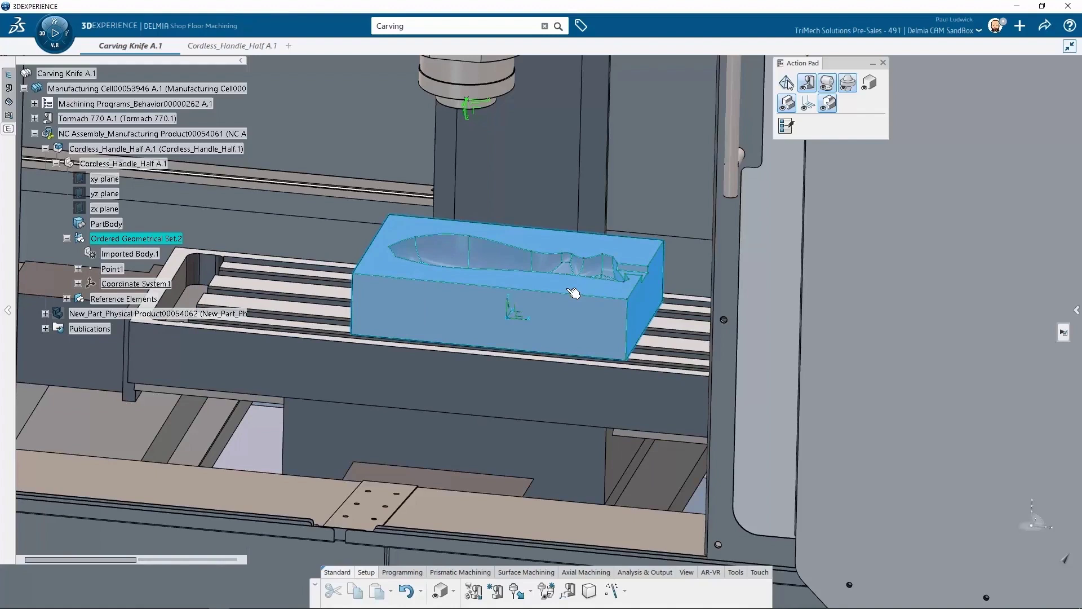
double_click(771, 338)
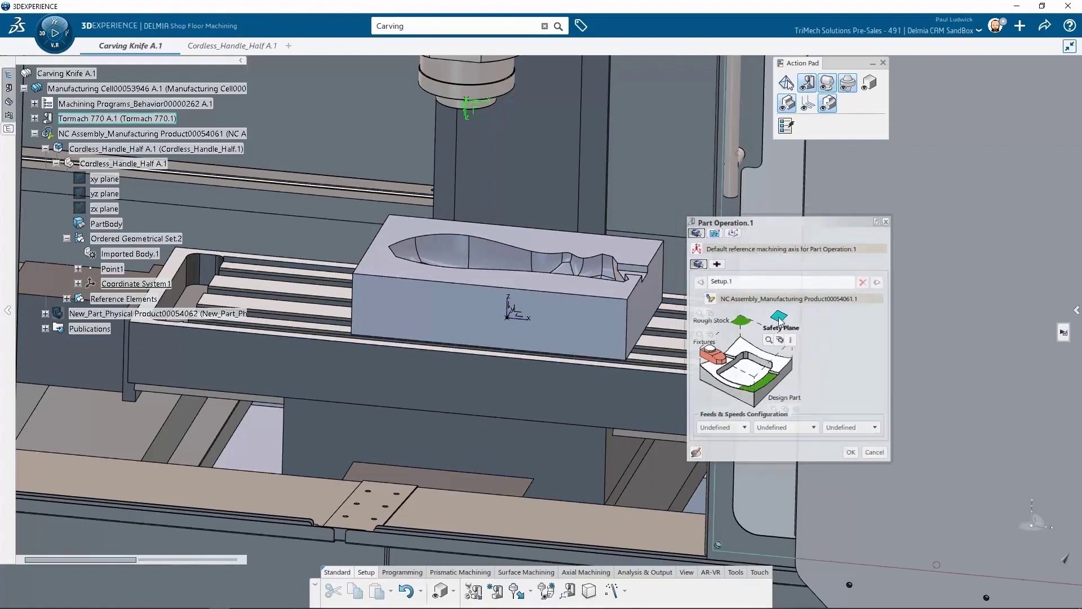
key(Escape)
- Use the mold block's top face as the safety plane, offset it upward above the part, and accept the part operation
double_click(595, 243)
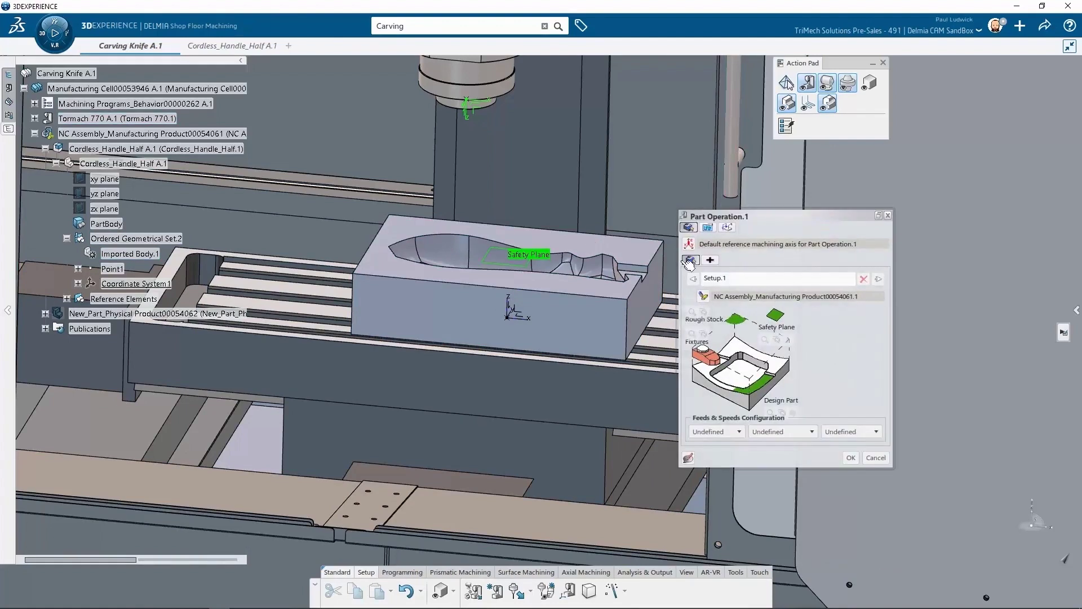
click(789, 340)
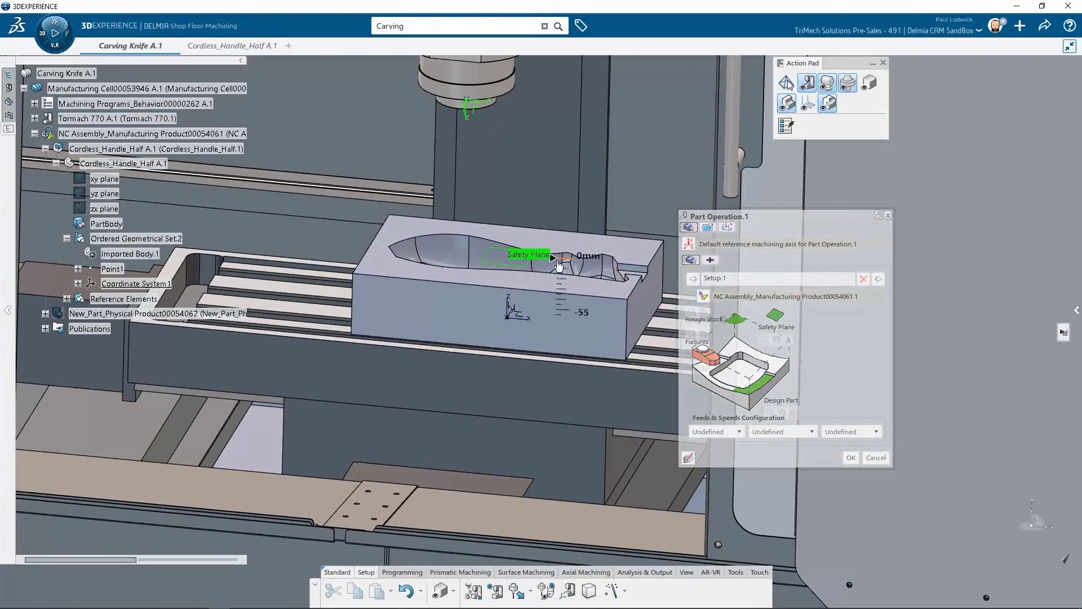
drag(558, 264, 566, 234)
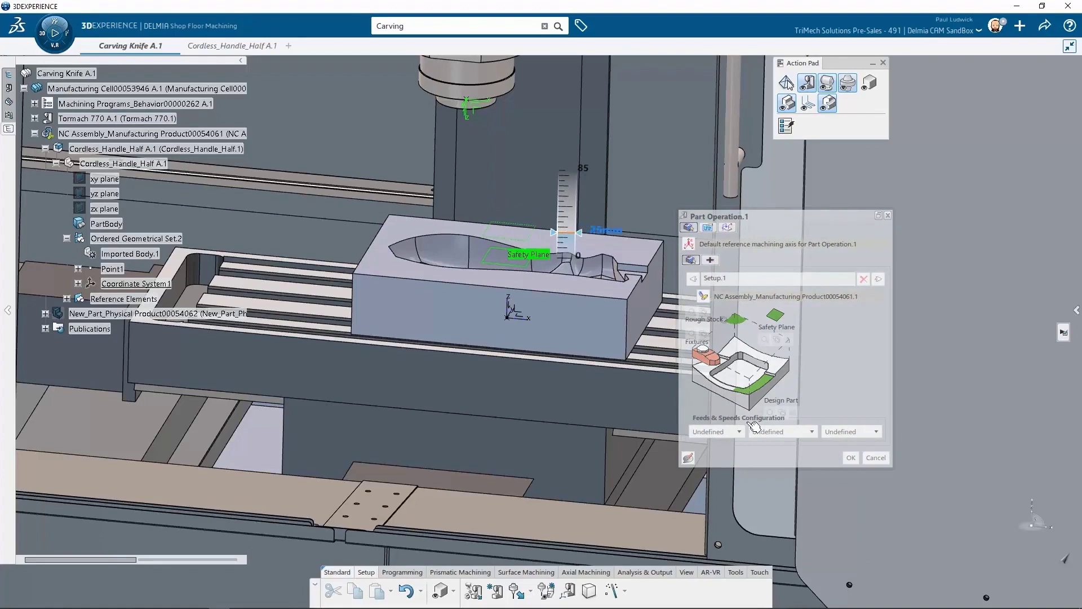
click(851, 458)
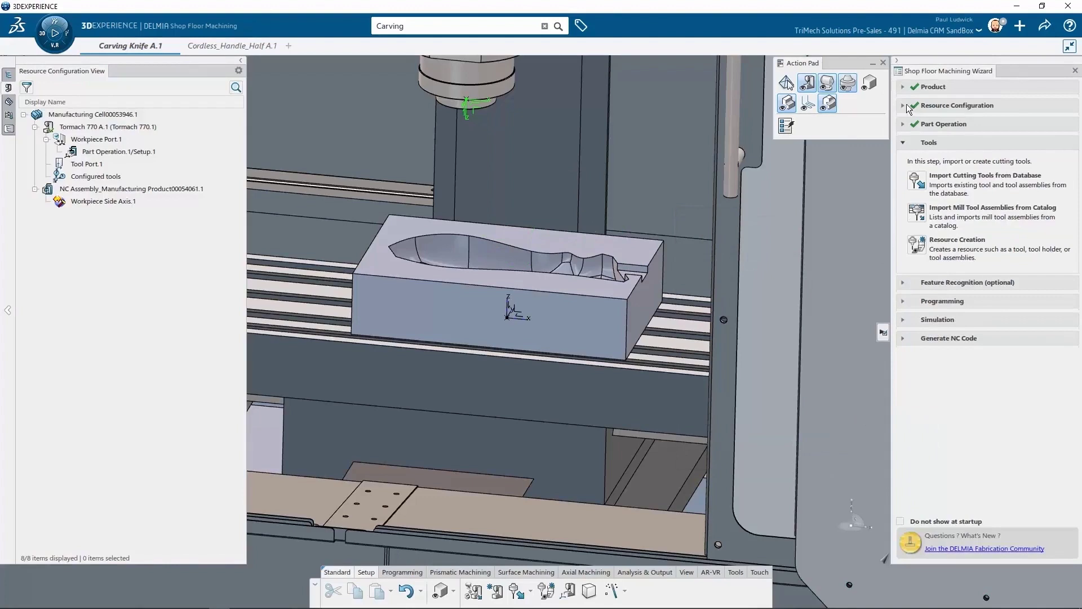
- Examine the axial, prismatic and surface machining operations available in the programming stage
click(902, 142)
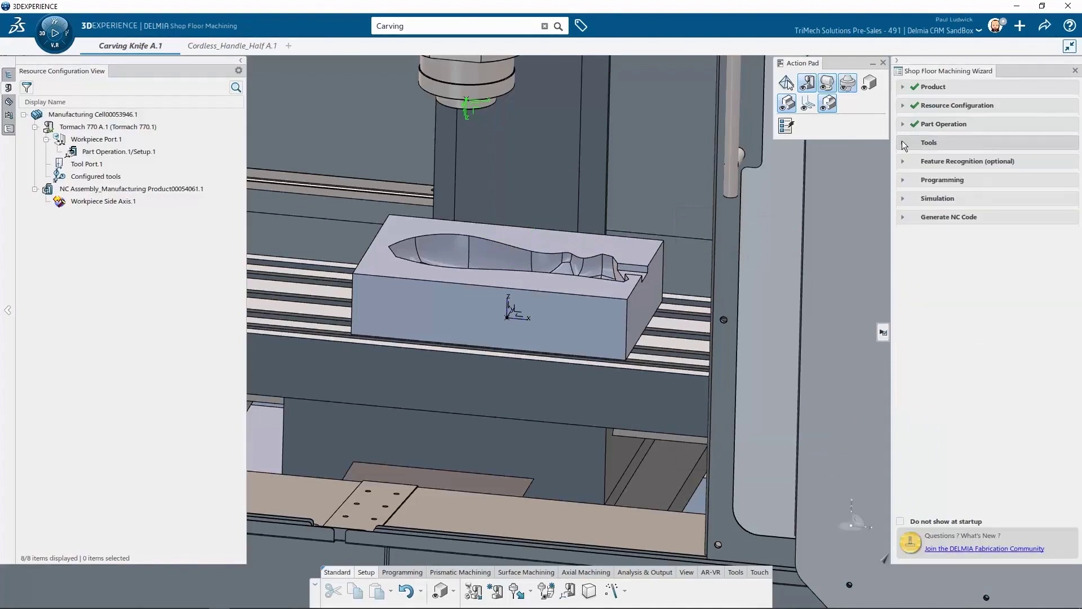
click(904, 180)
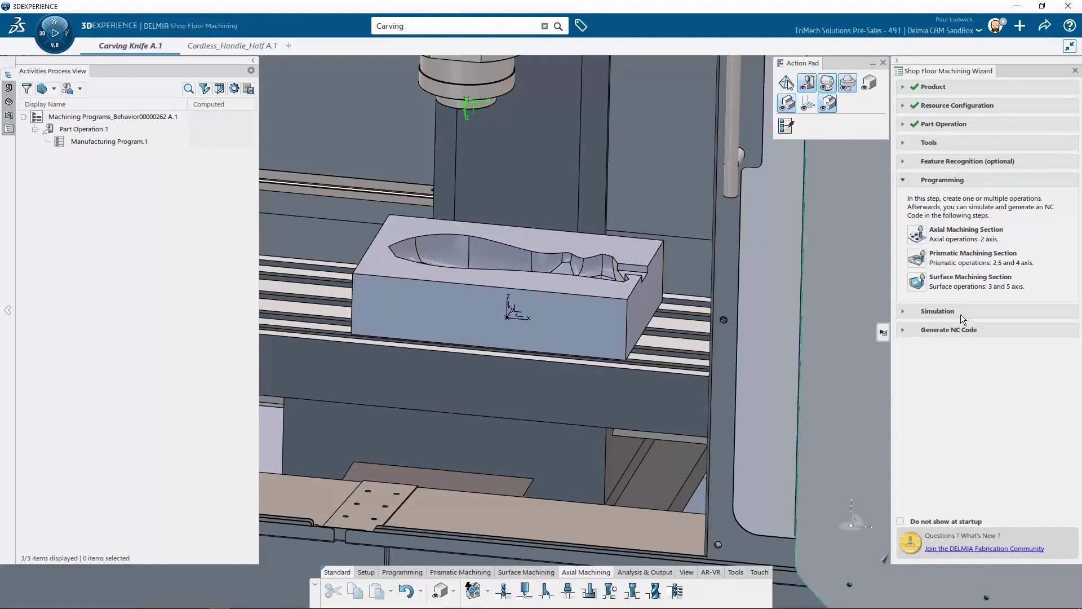
click(921, 260)
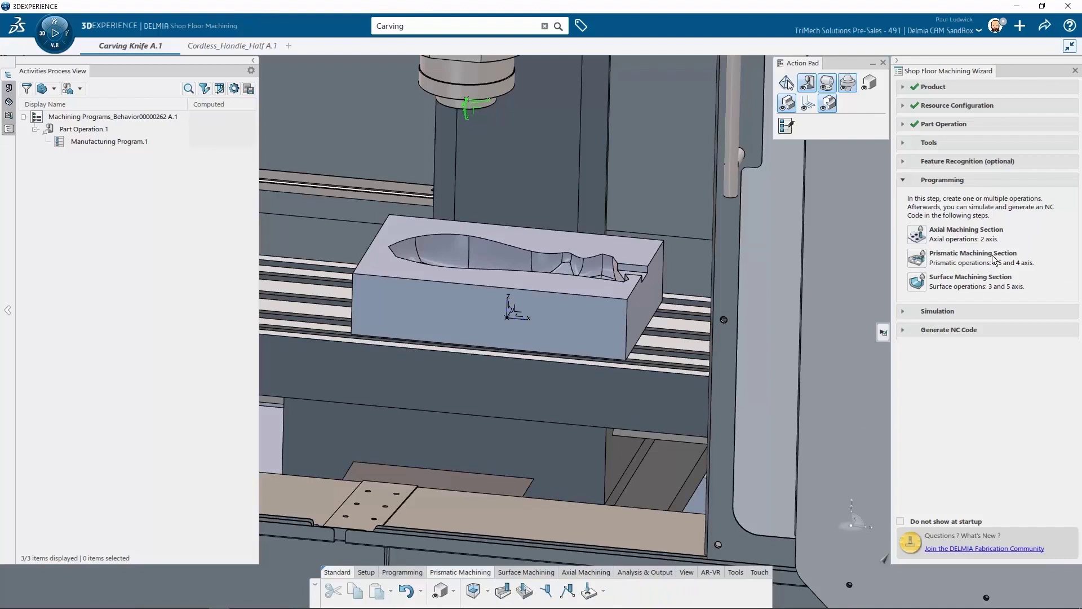
click(526, 571)
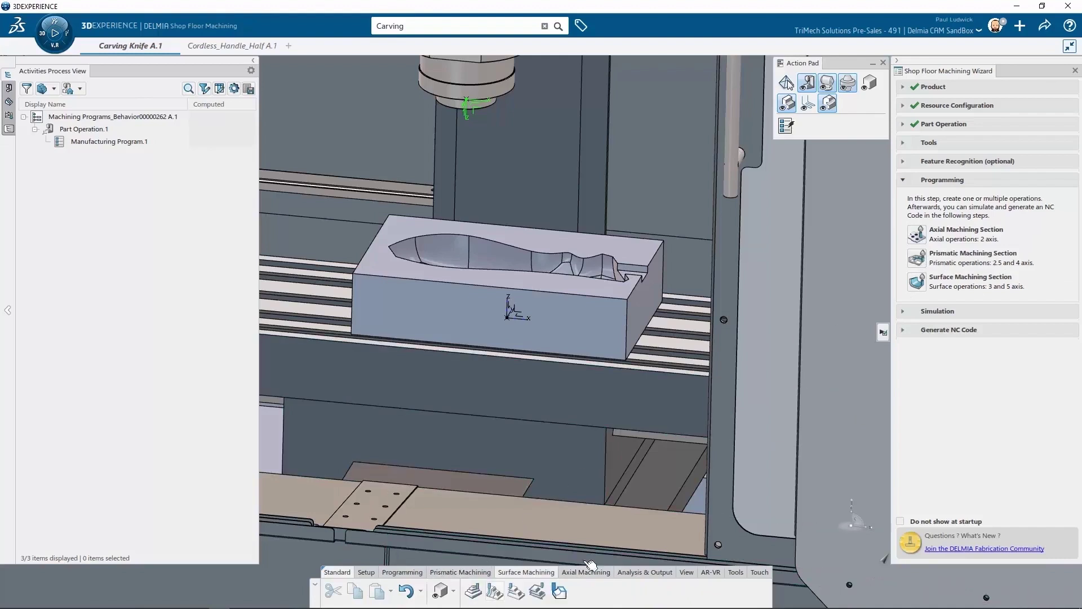
click(917, 258)
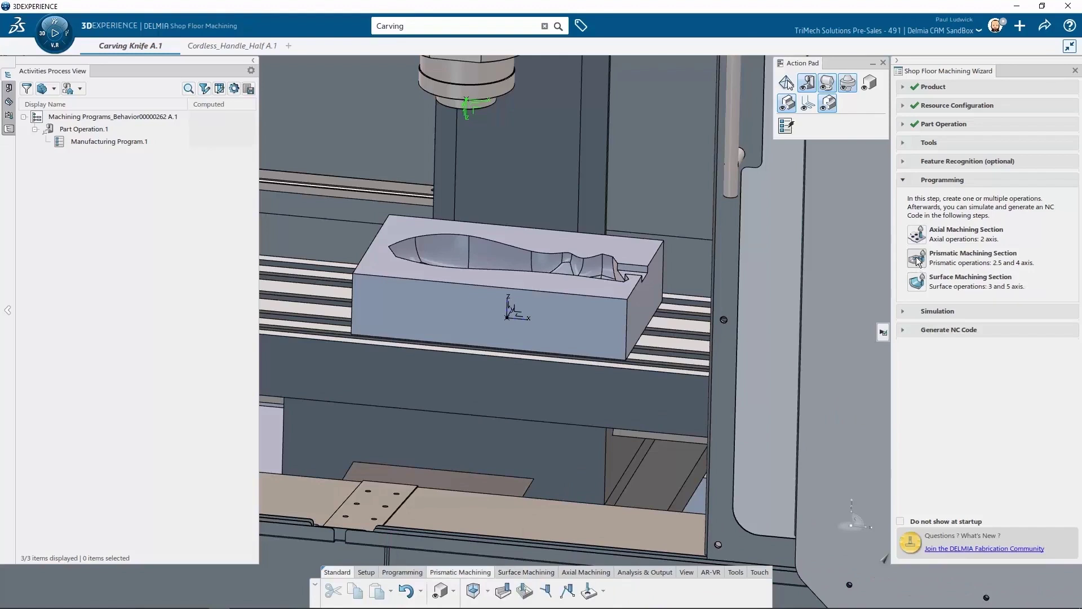
click(915, 234)
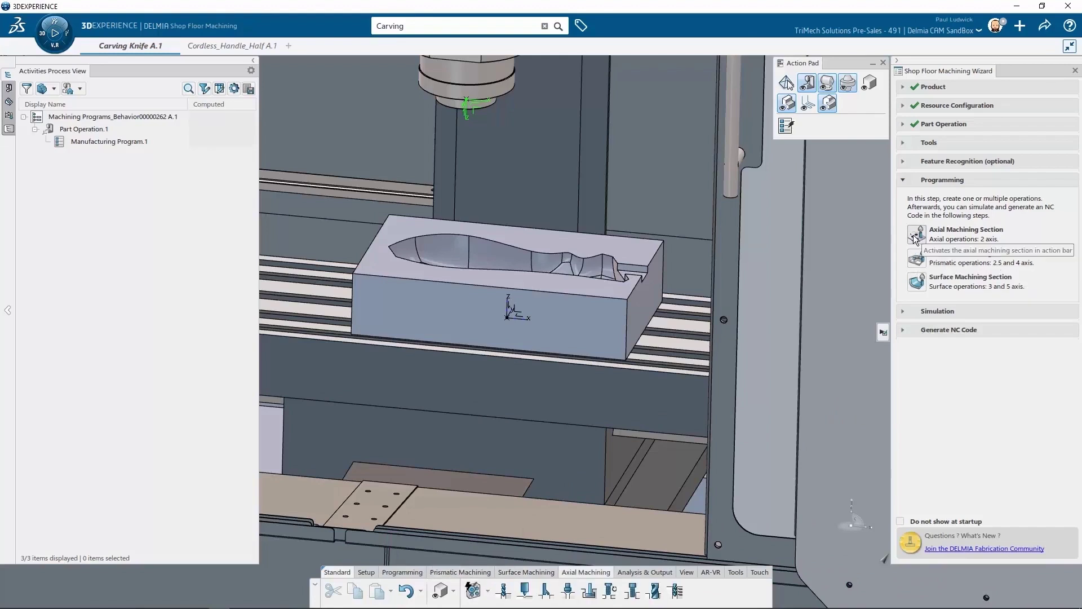
click(917, 257)
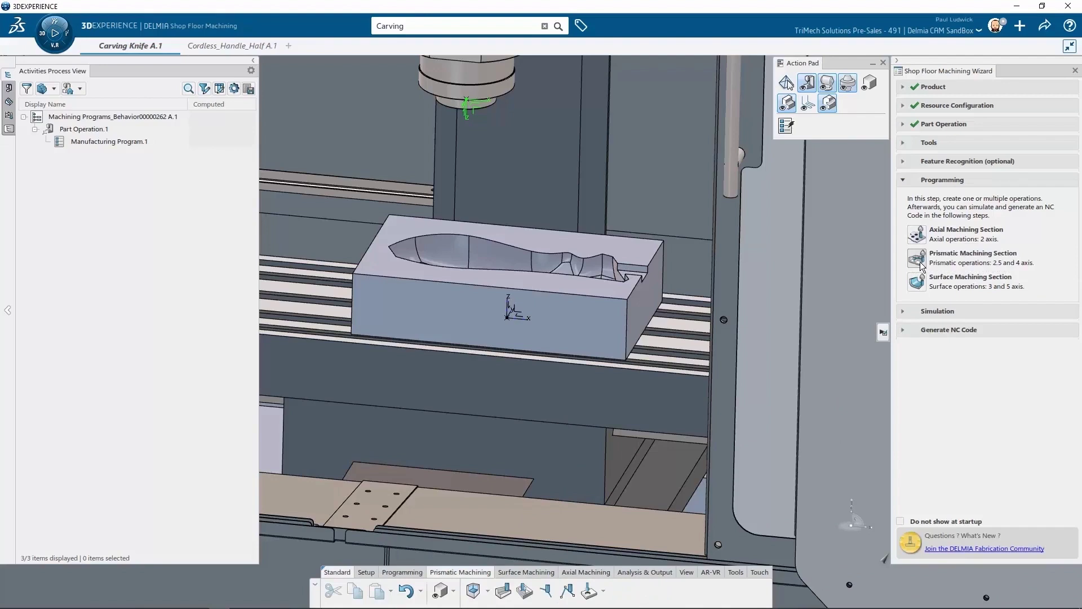
click(918, 280)
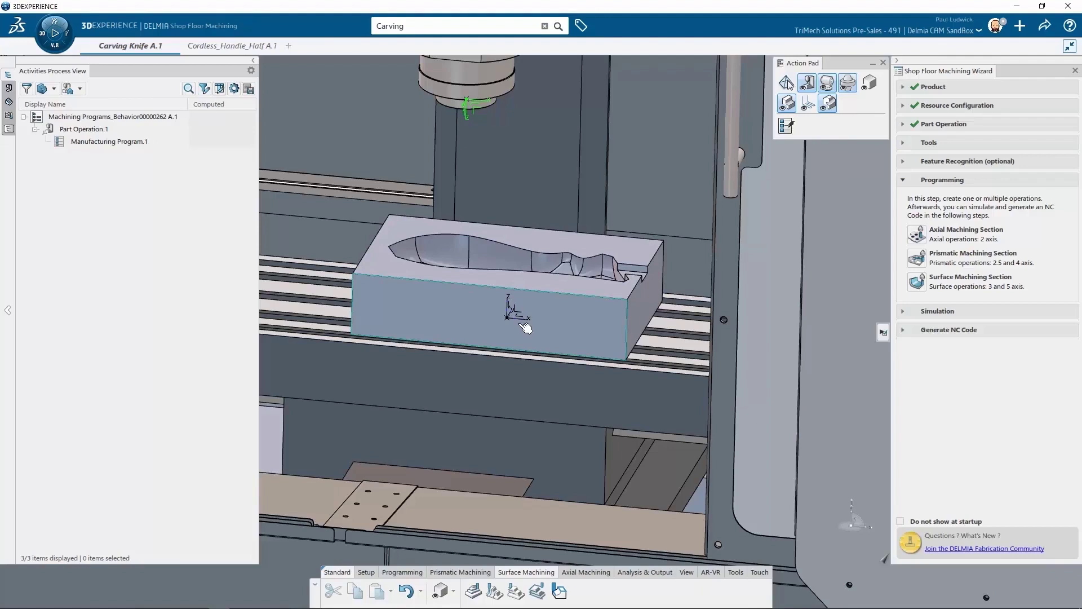
- Add a prismatic Pocketing operation to the manufacturing program and assign the 1/2" End Mill Flat from the Inch Catalog
click(454, 572)
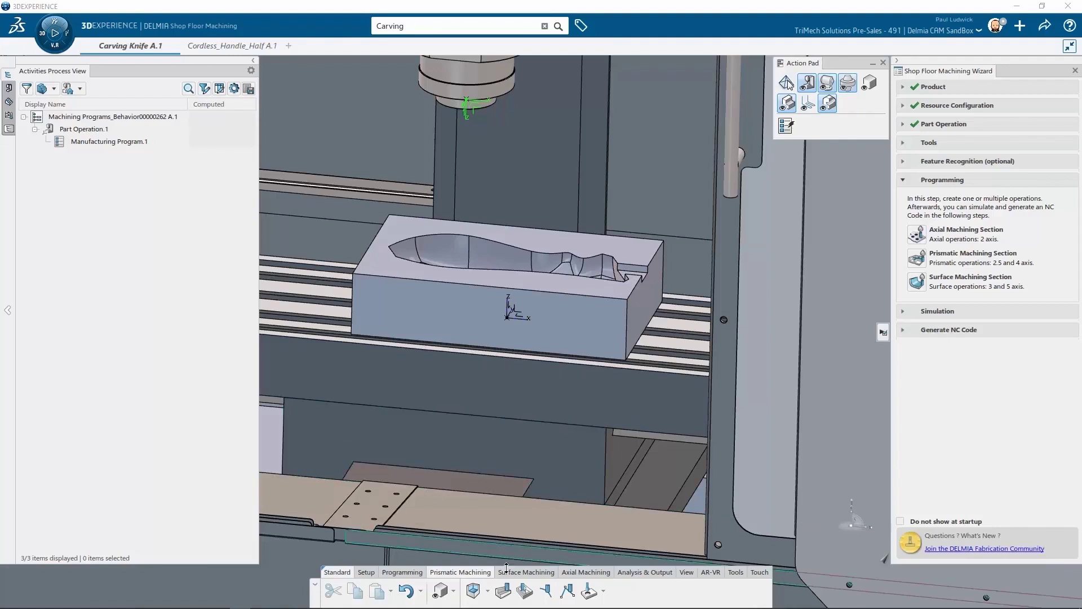
click(525, 592)
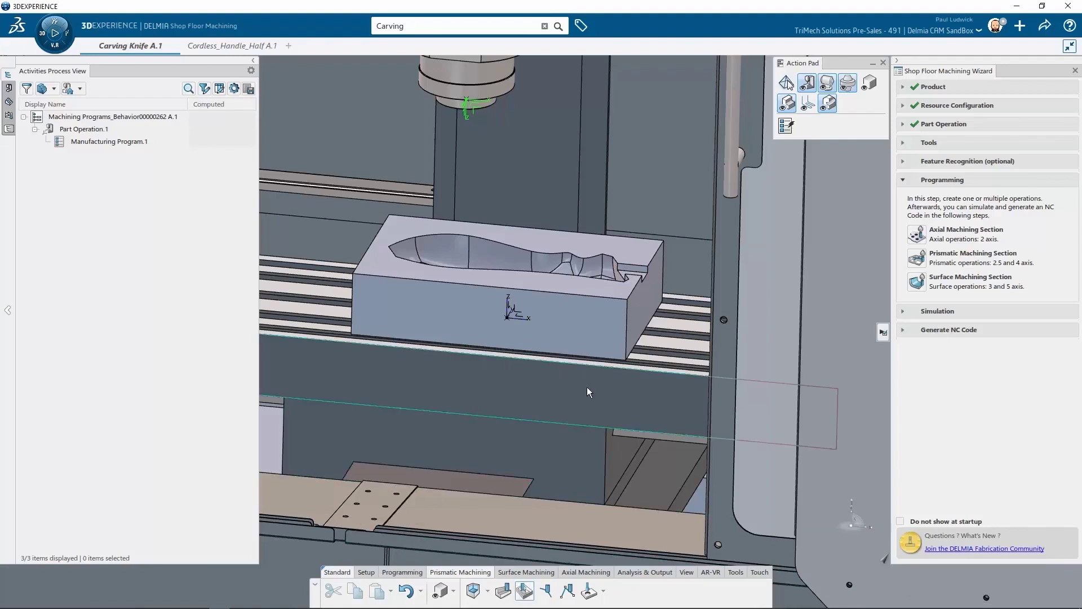
click(648, 279)
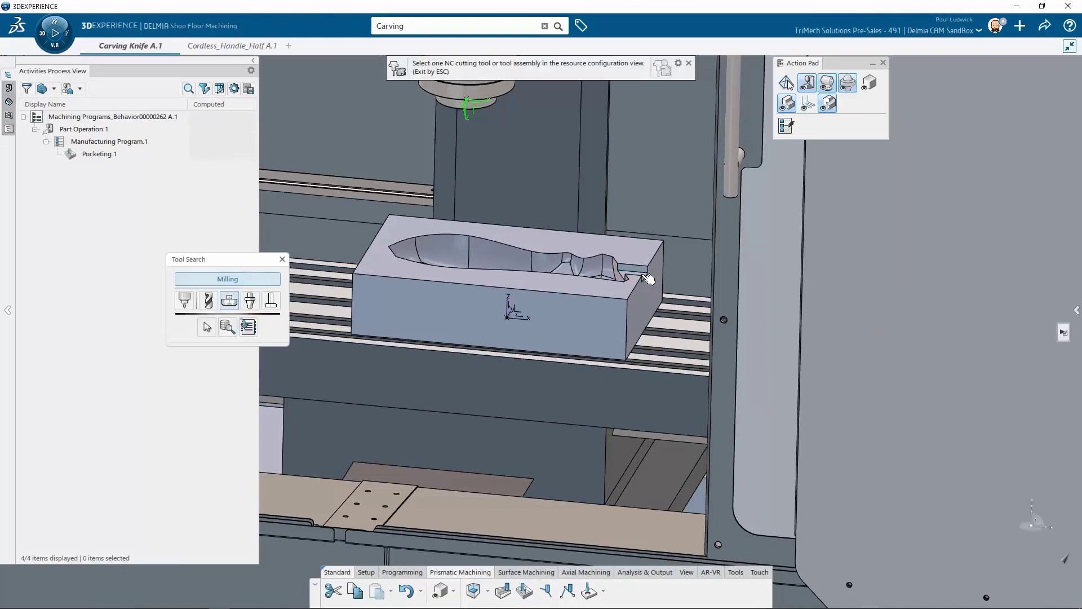
click(206, 307)
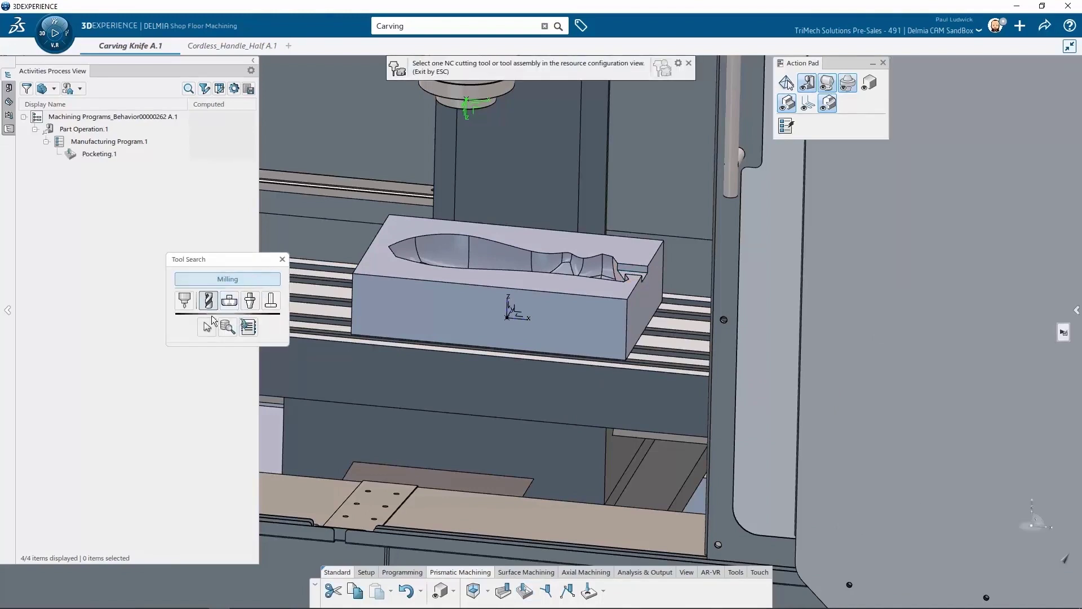
click(248, 328)
scroll(90, 163, down, 1)
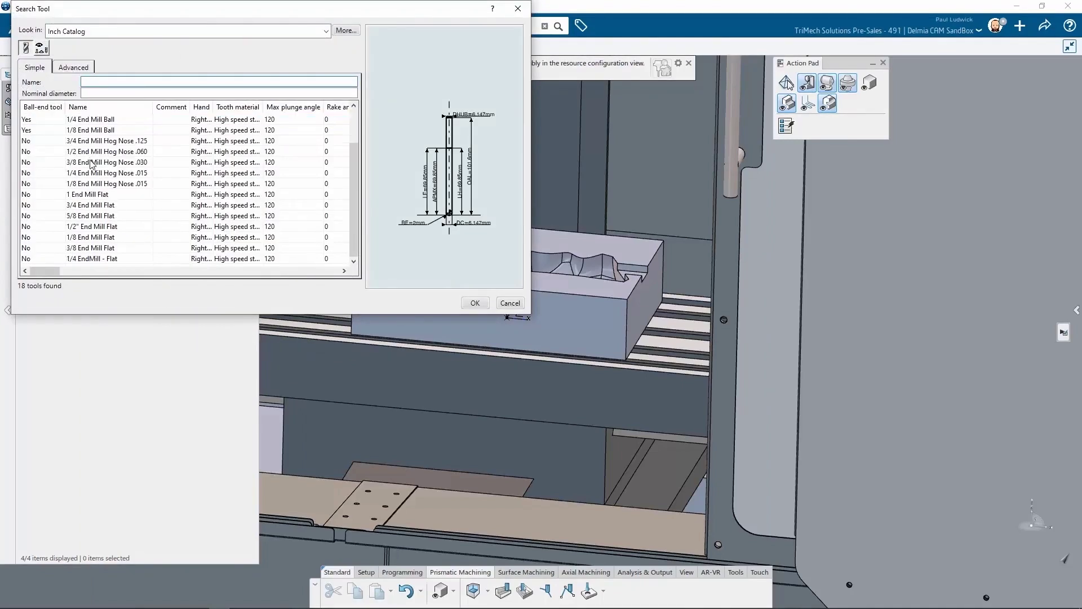
click(87, 226)
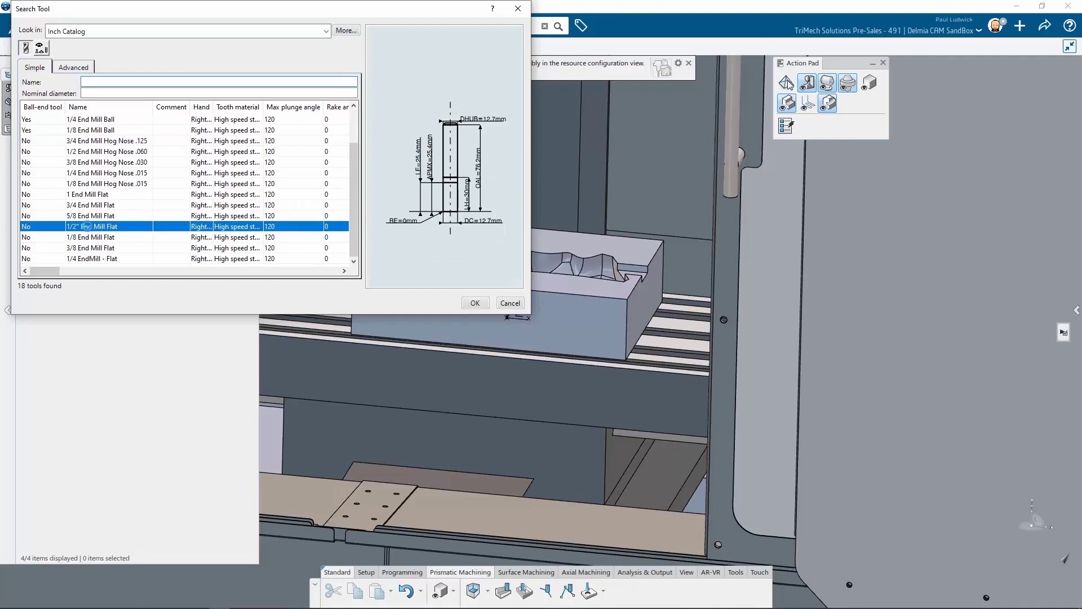
click(477, 304)
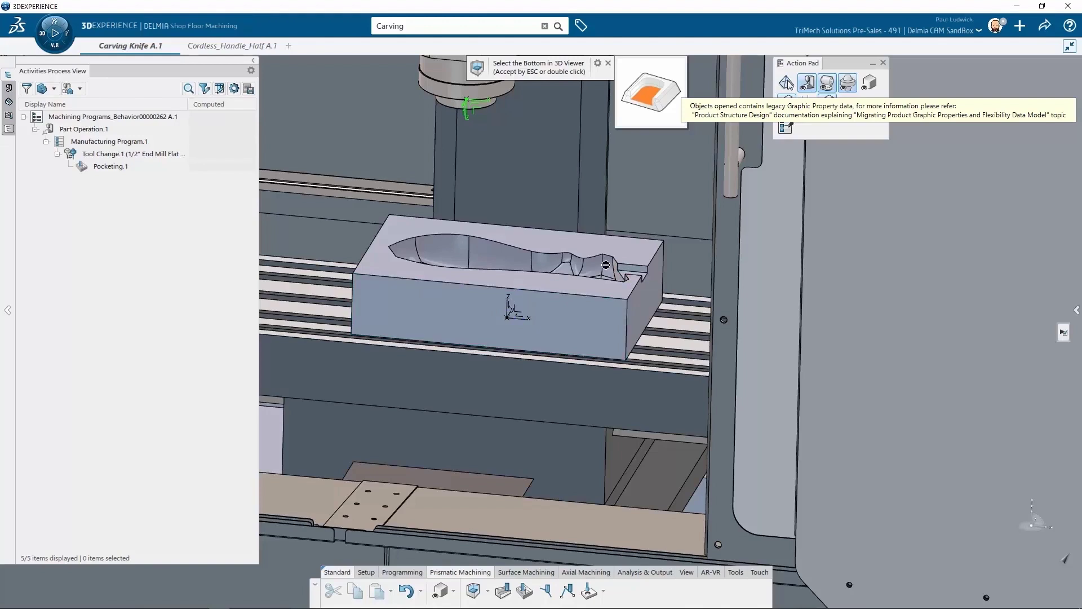
- Define the pocket bottom and guide from the flat floor of the shallow open notch at the mold's end
middle_drag(605, 265, 626, 276)
scroll(638, 285, up, 5)
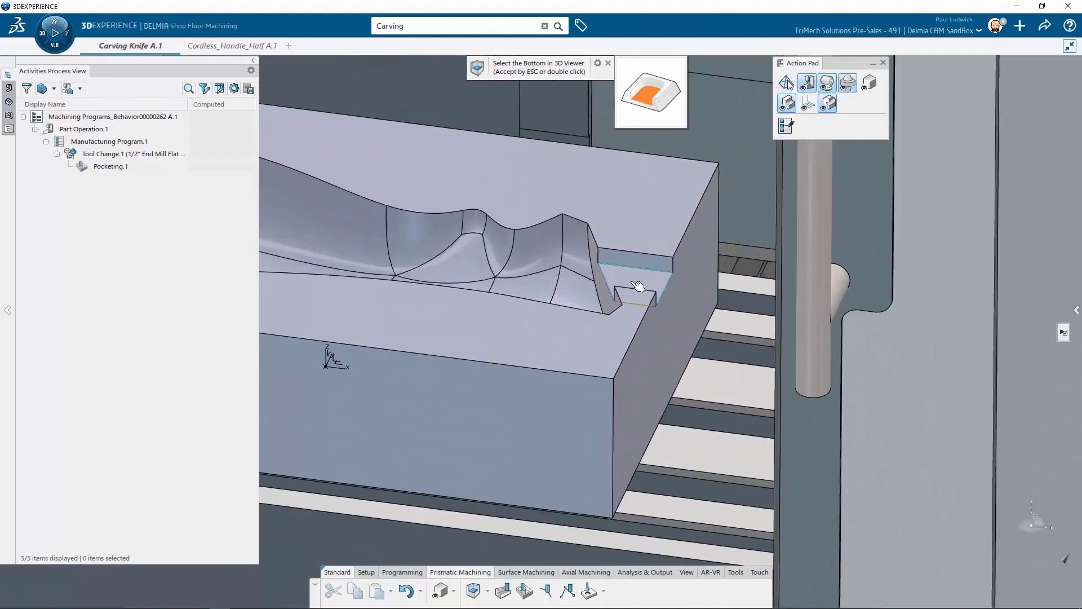
double_click(639, 284)
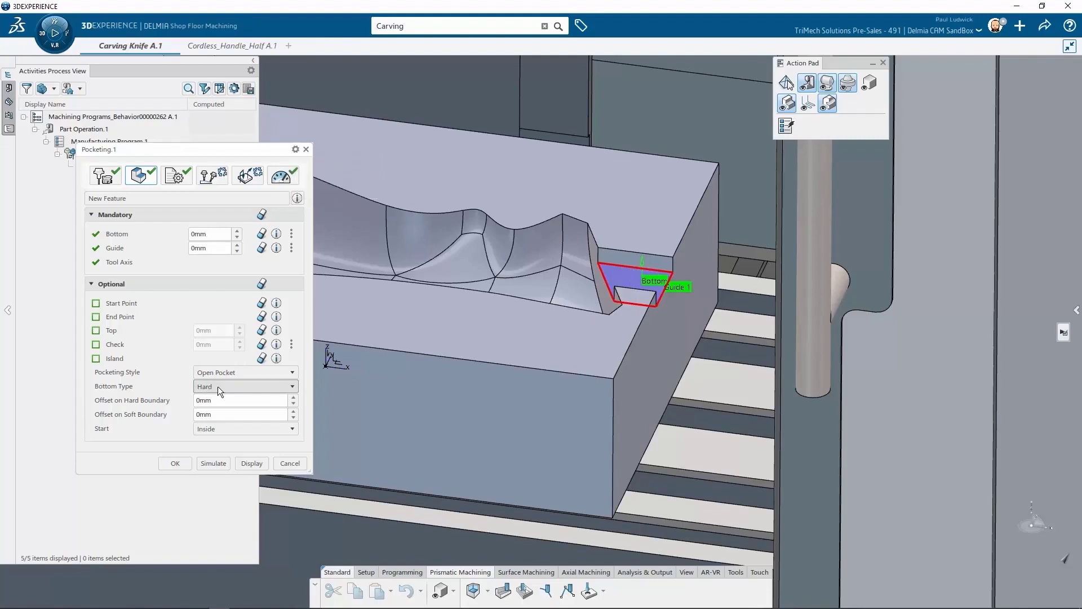
- Keep the pocket's bottom type Hard and swap the hardness of its guide contour
click(291, 387)
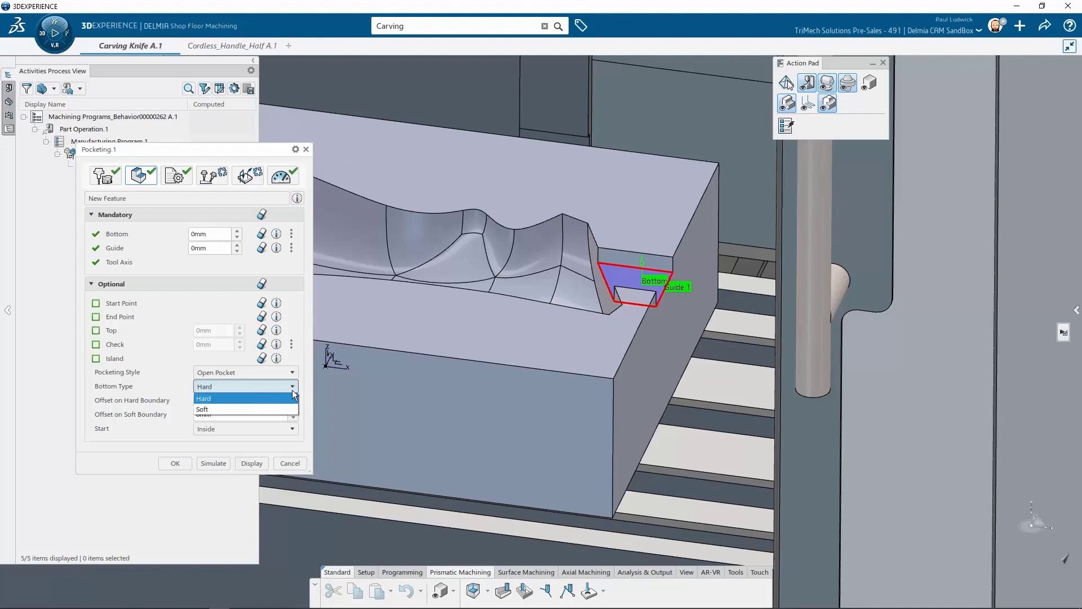
click(294, 388)
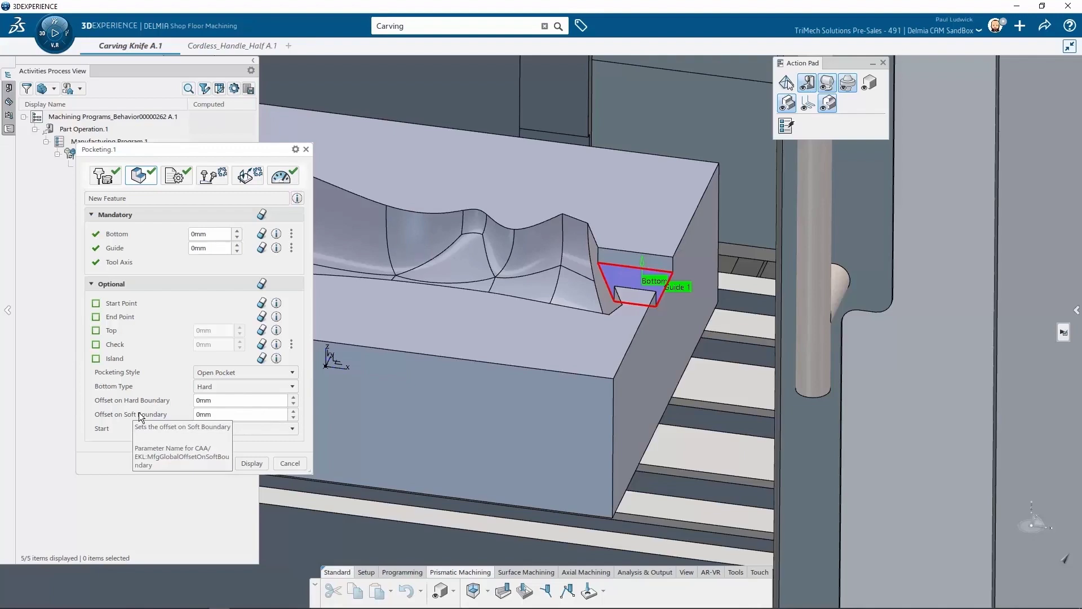
click(291, 248)
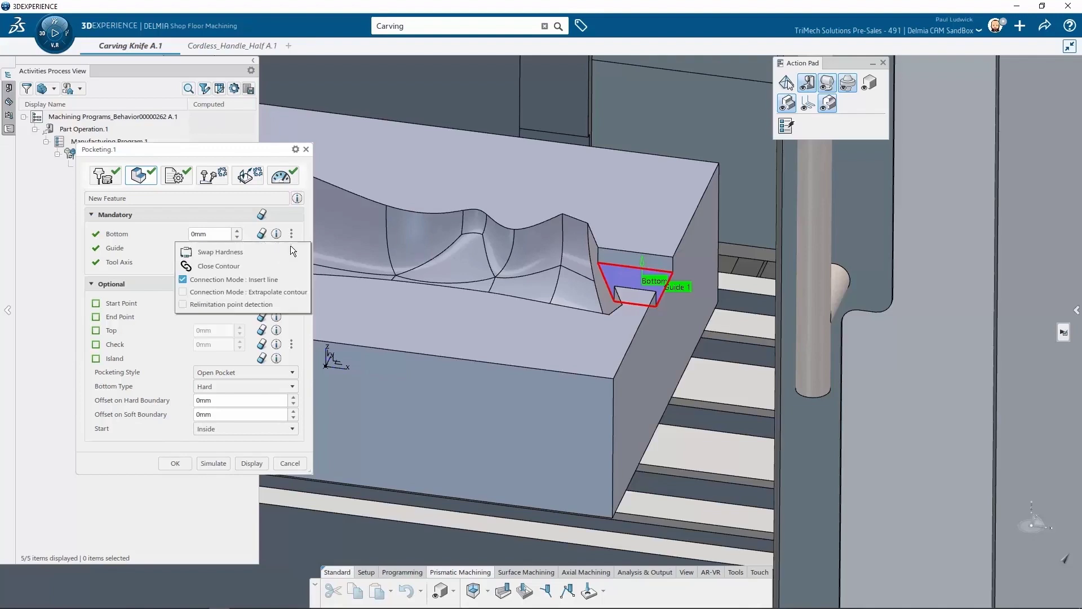
click(238, 254)
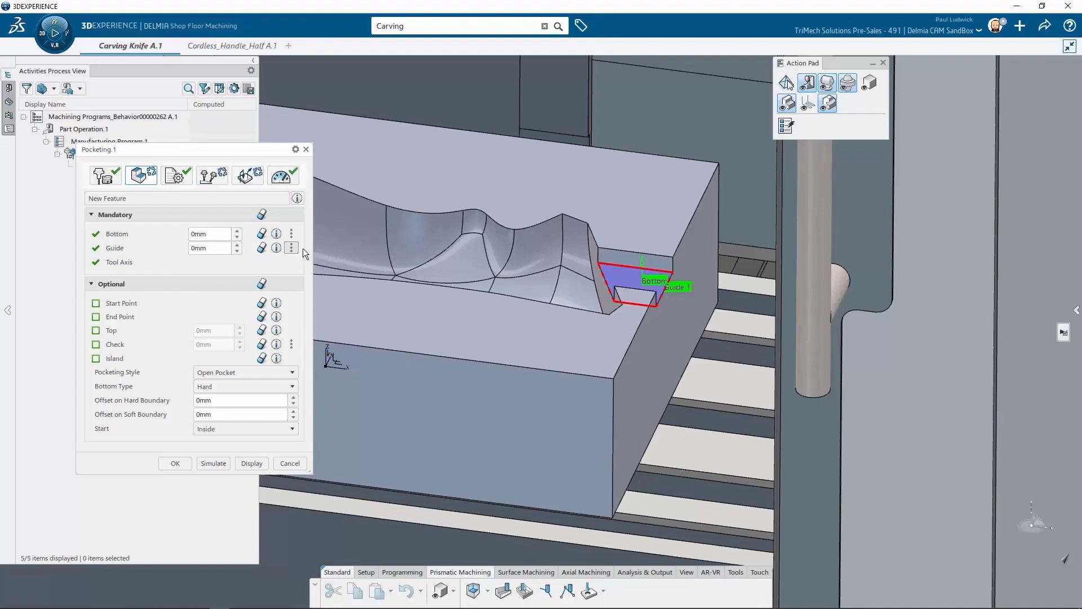
- Set the pocket's offset on soft boundary to -5 mm and compute the display of its tool path
click(211, 417)
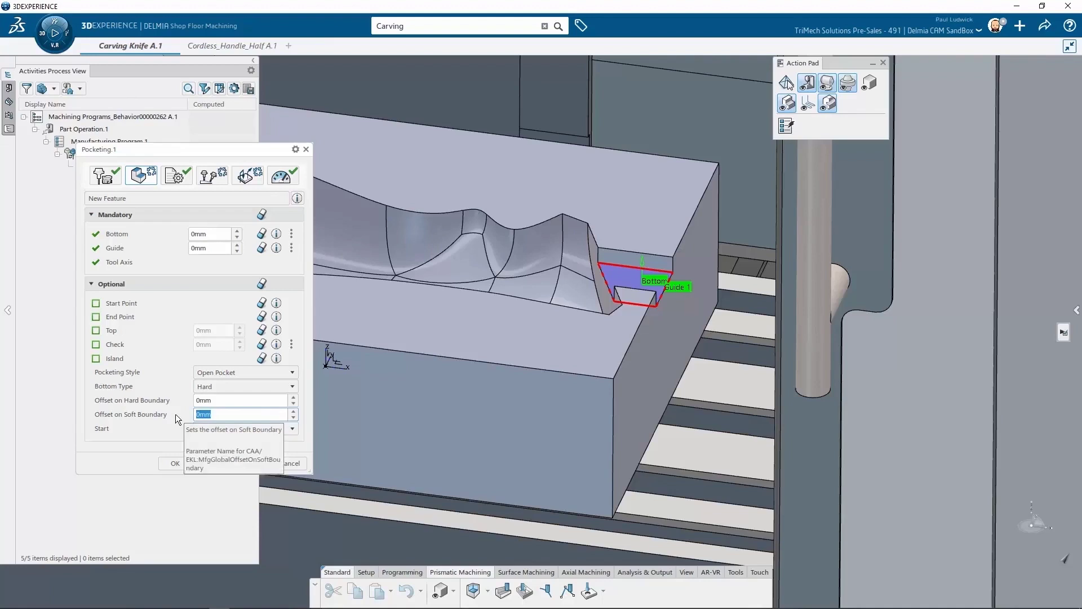
text(-5)
click(222, 402)
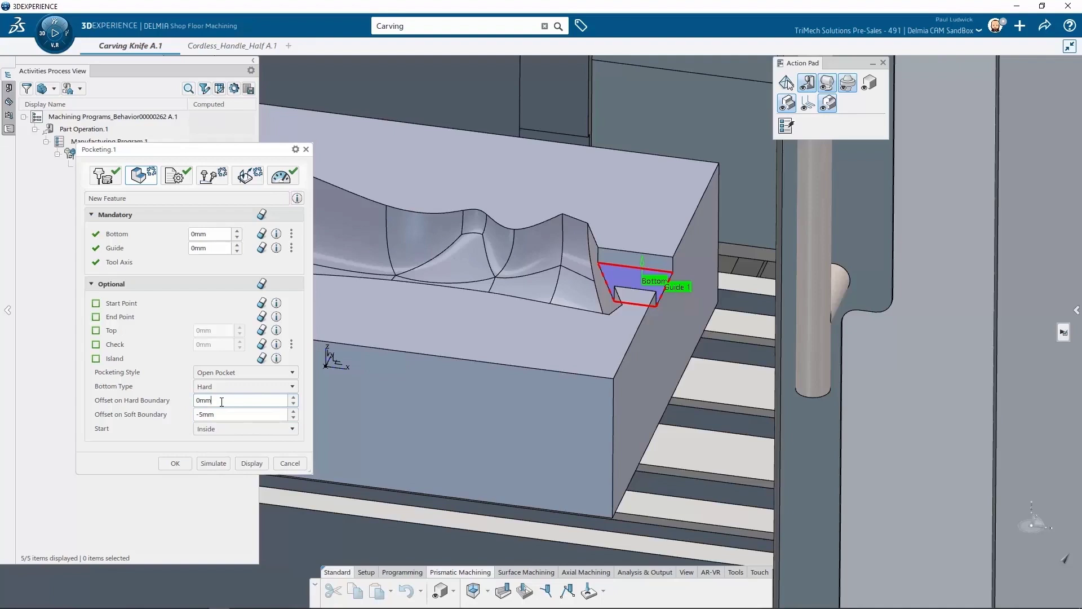
click(252, 463)
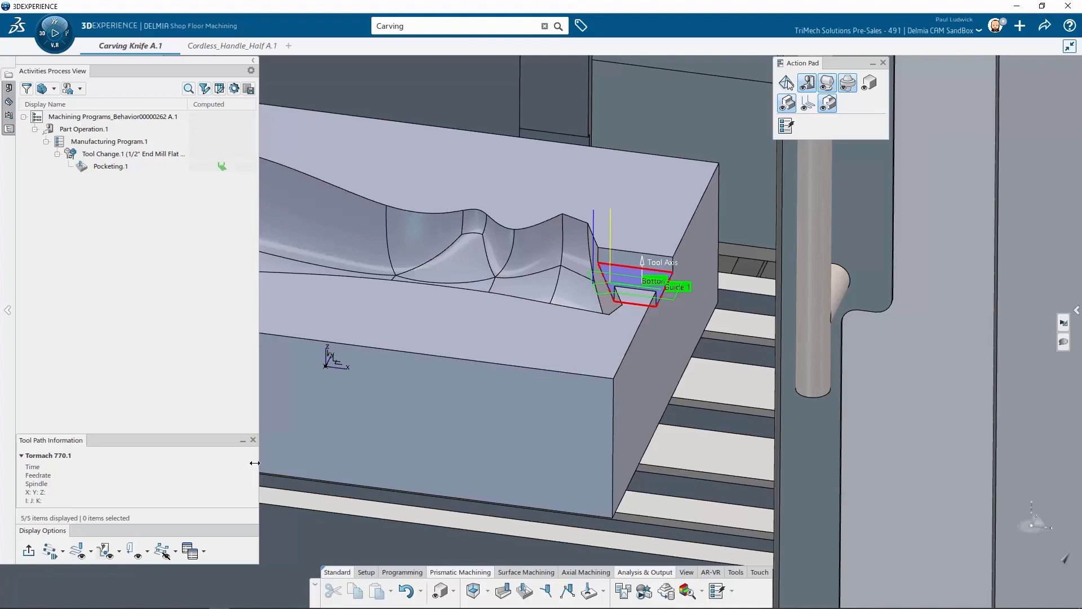
- Close the pocketing tool path, show the stock, and add a Roughing operation after Pocketing in the manufacturing program
key(Escape)
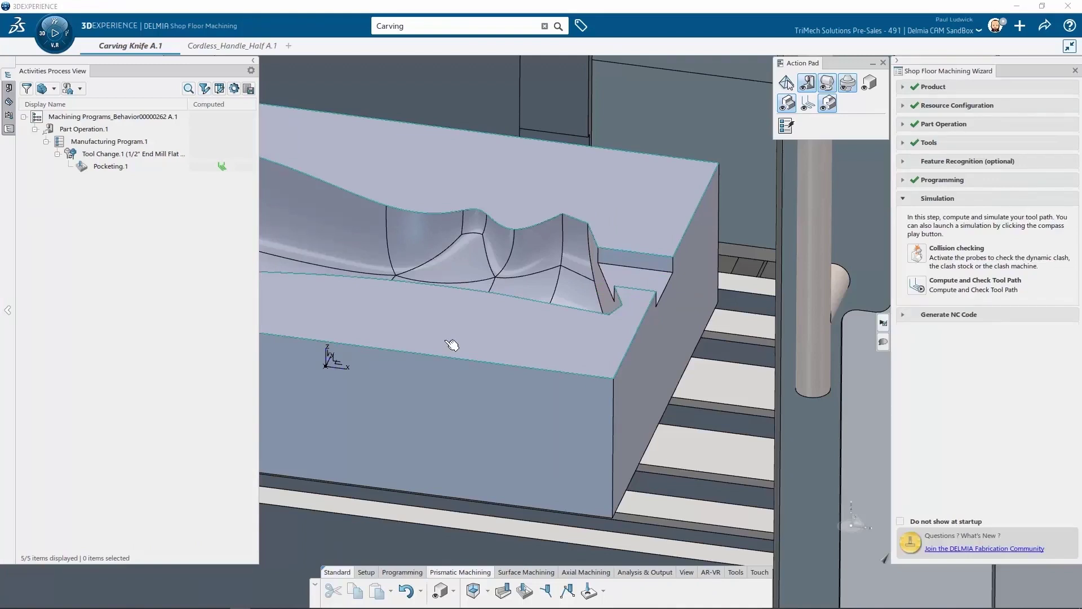
scroll(448, 341, down, 5)
scroll(448, 335, up, 4)
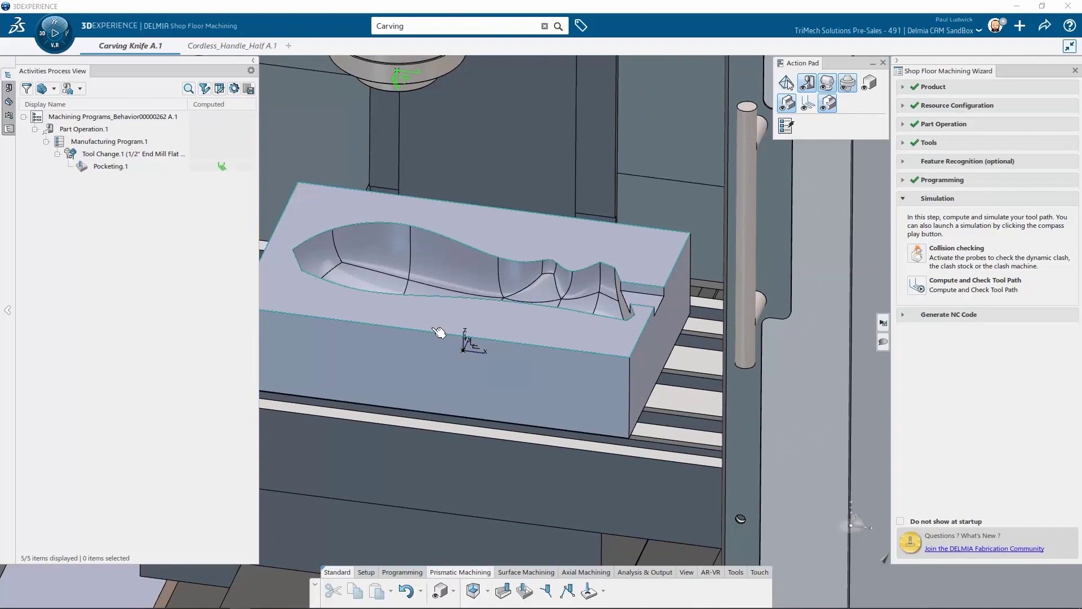
click(868, 83)
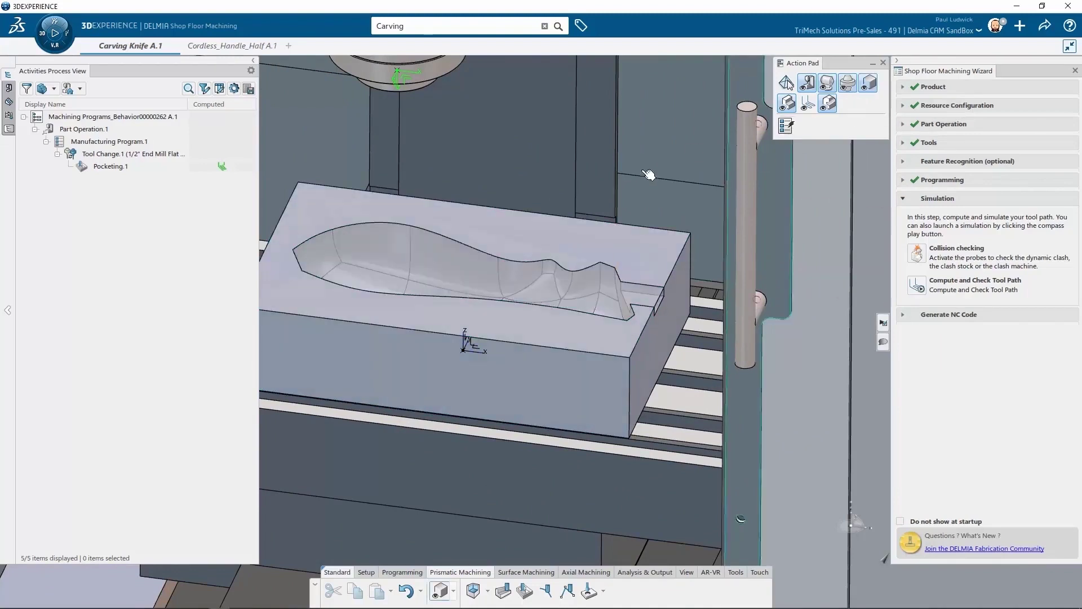
click(517, 573)
click(474, 591)
mouse_move(165, 147)
mouse_down()
mouse_move(140, 133)
mouse_move(156, 137)
mouse_up()
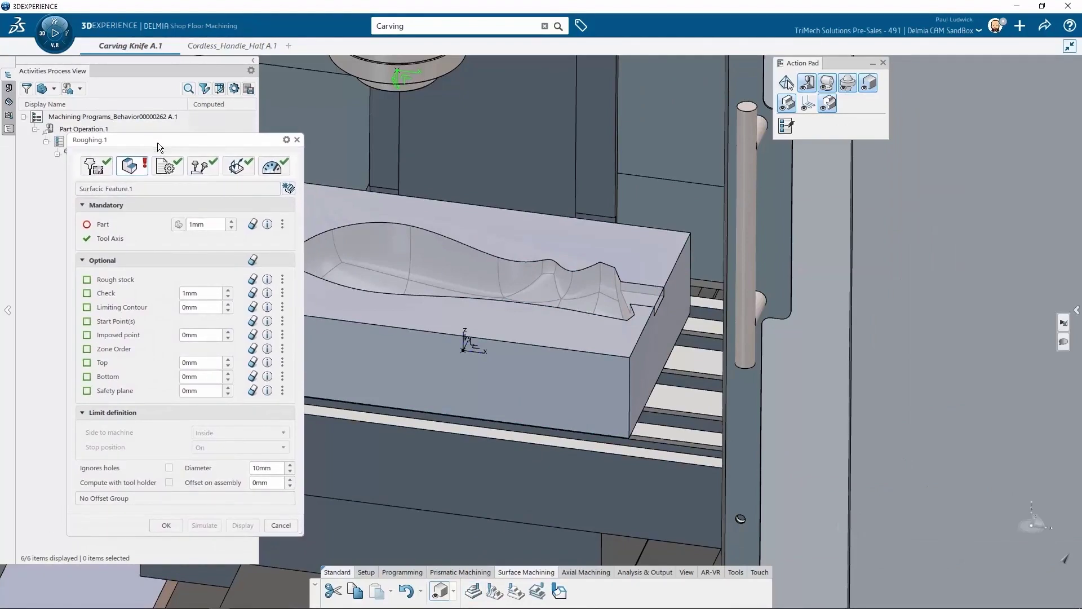
- Hide the stock and define the Cordless_Handle_Half mold body as the Roughing operation's part geometry
mouse_move(111, 224)
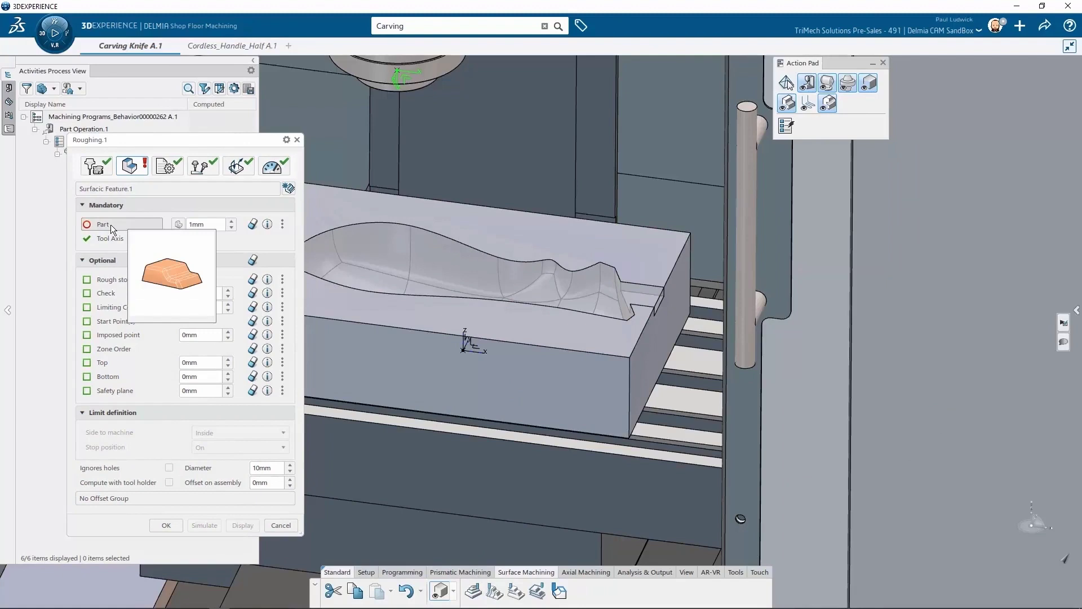
click(110, 224)
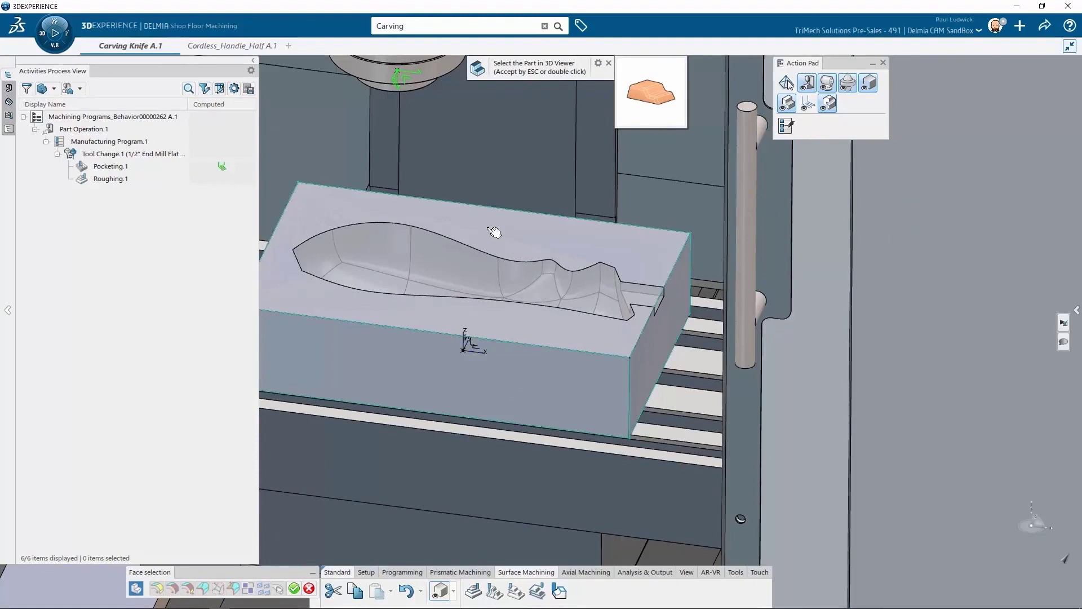
click(560, 282)
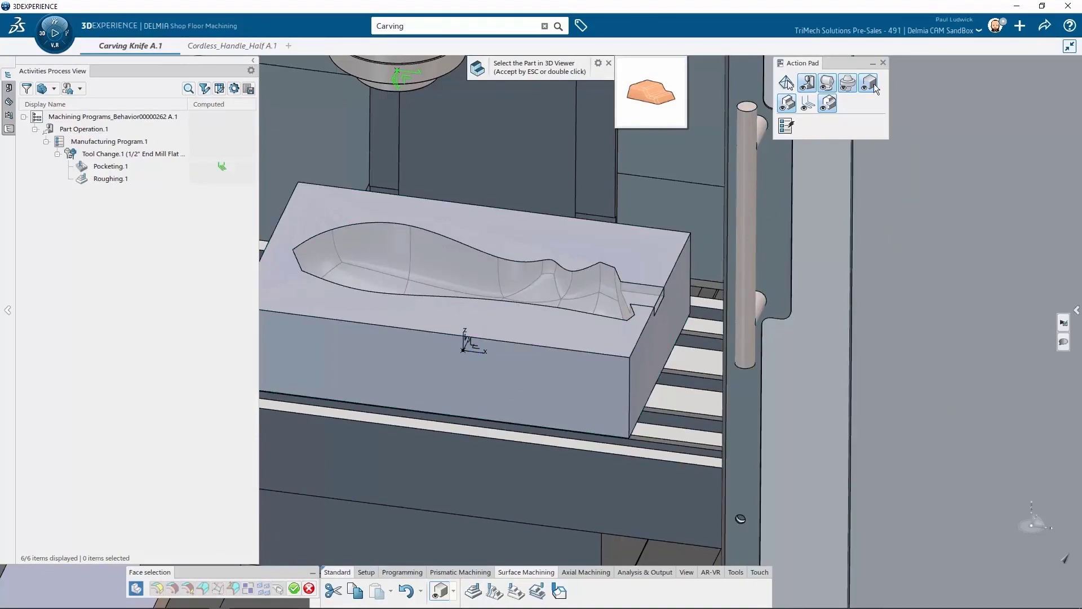
click(482, 269)
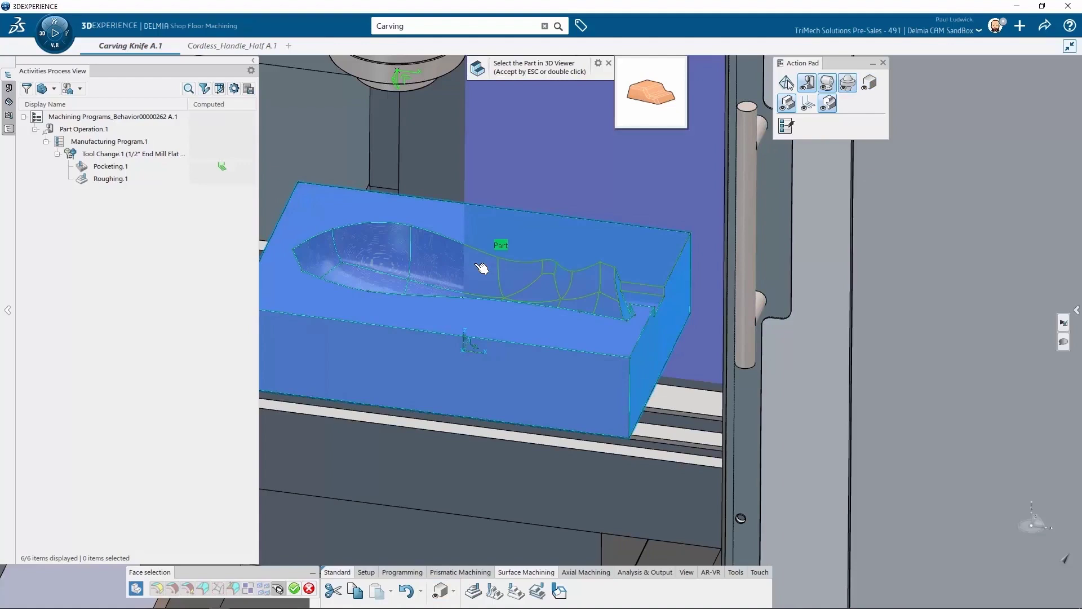
double_click(396, 215)
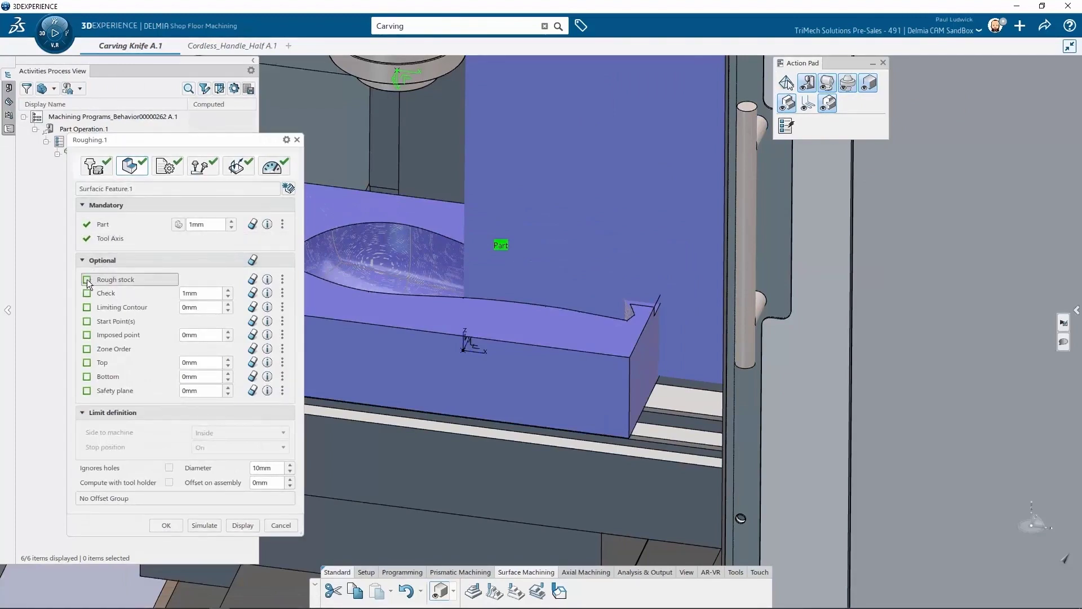
- Assign the stock block as the Roughing operation's rough stock, then show the design part and hide the stock again
mouse_move(103, 280)
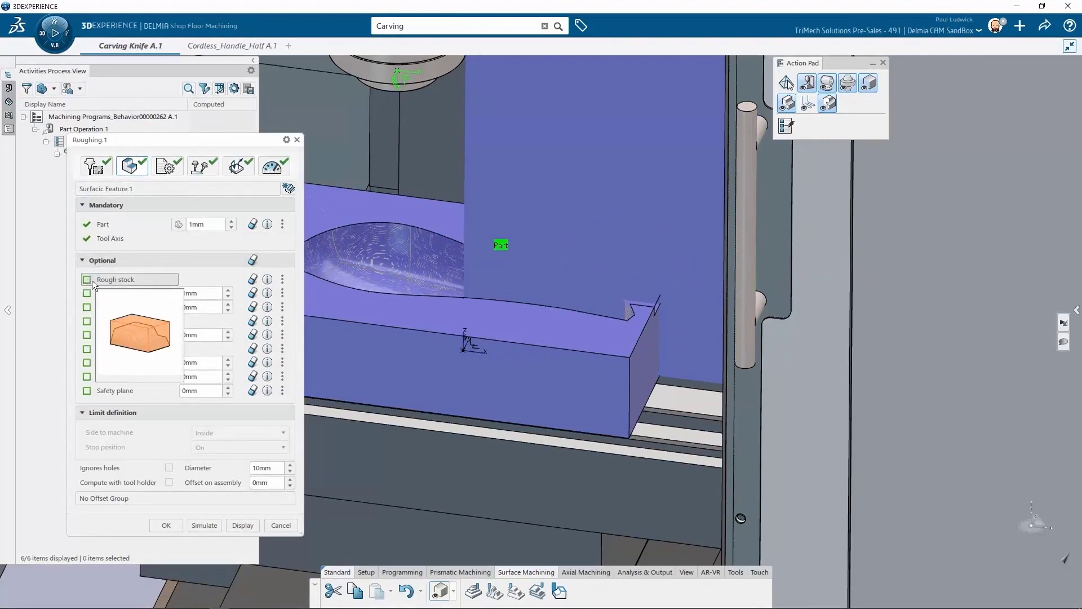
click(87, 279)
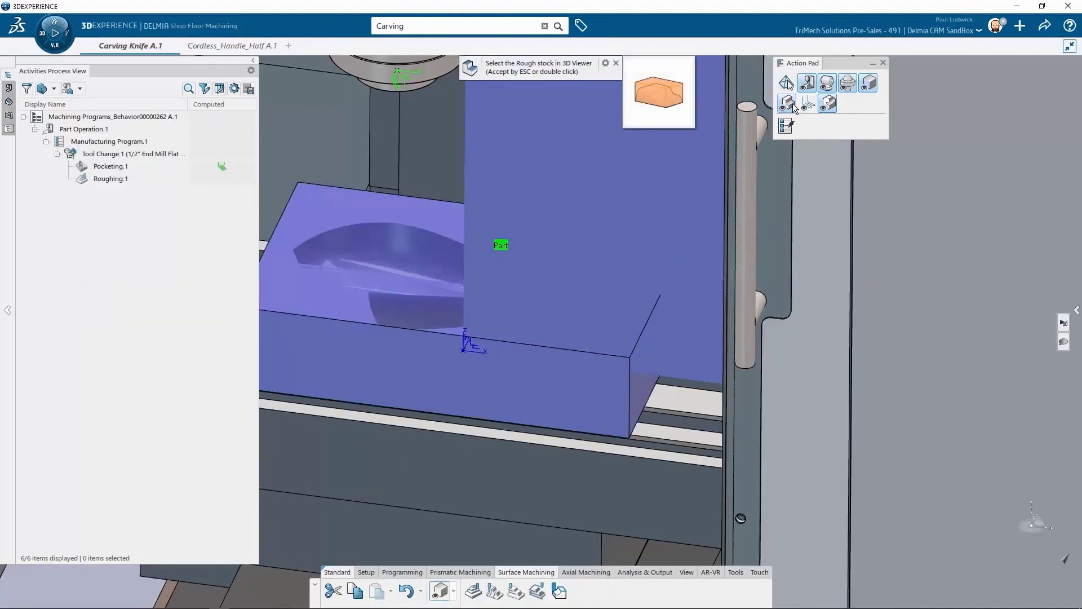
click(321, 290)
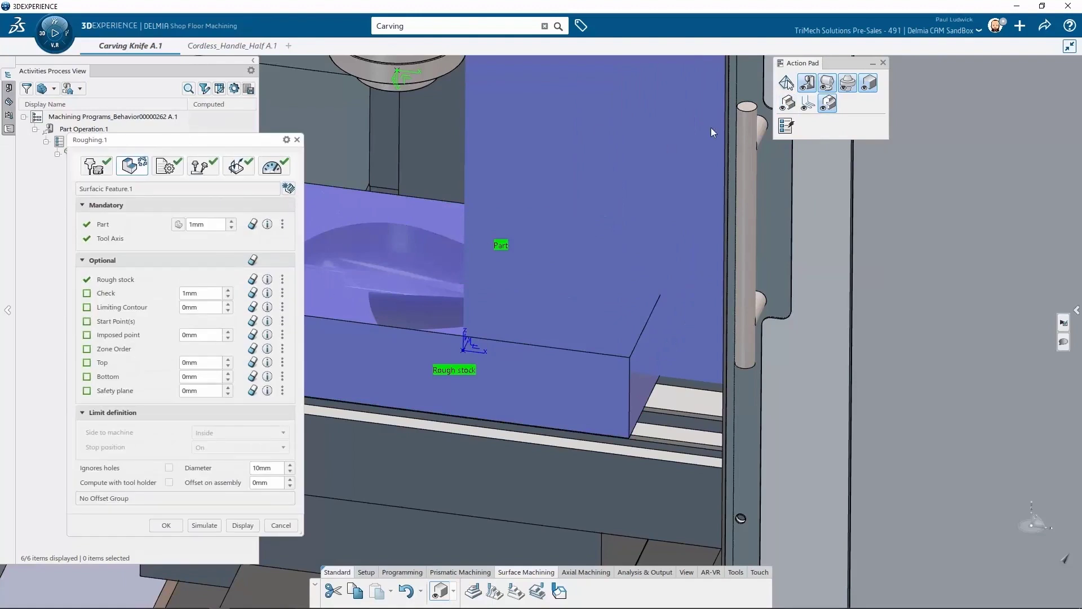
click(788, 102)
click(869, 83)
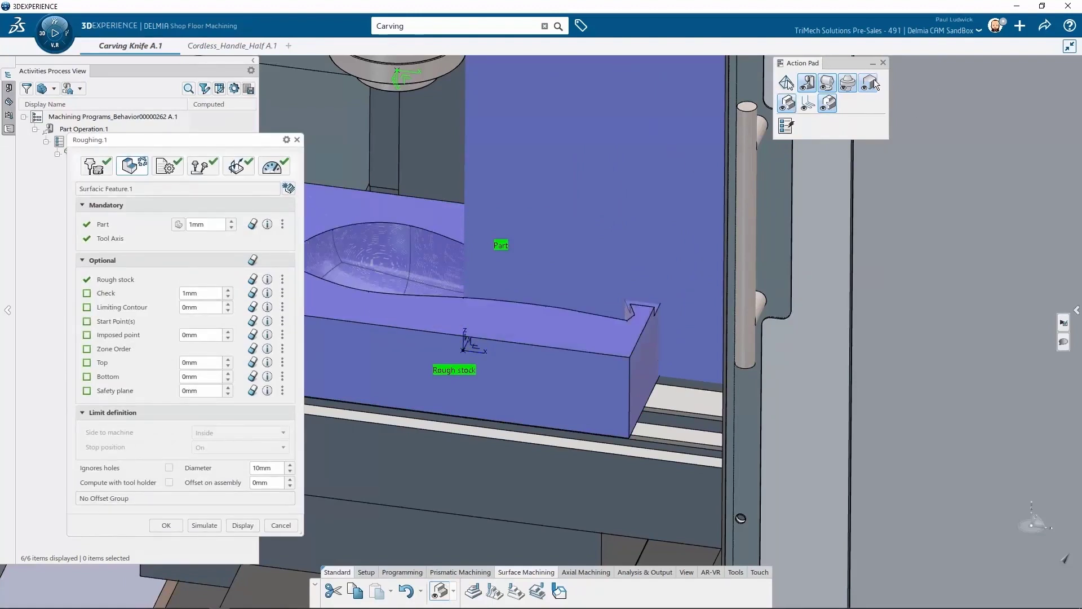
- Compute and display the Roughing tool path, inspect its passes in the handle cavity, and return to the operation's settings
click(236, 525)
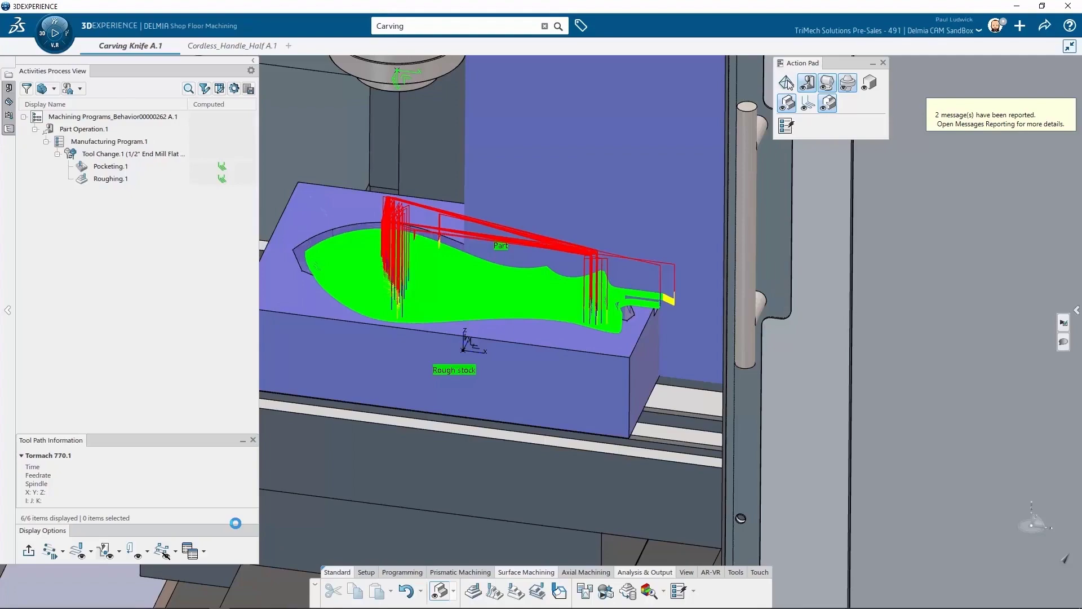
scroll(345, 259, up, 10)
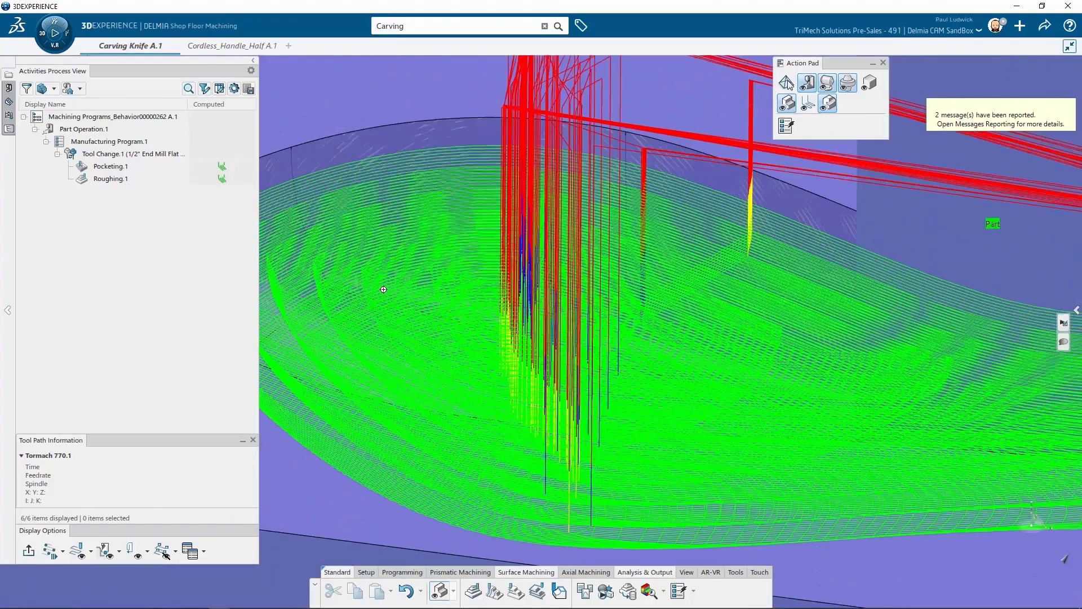
scroll(593, 356, down, 10)
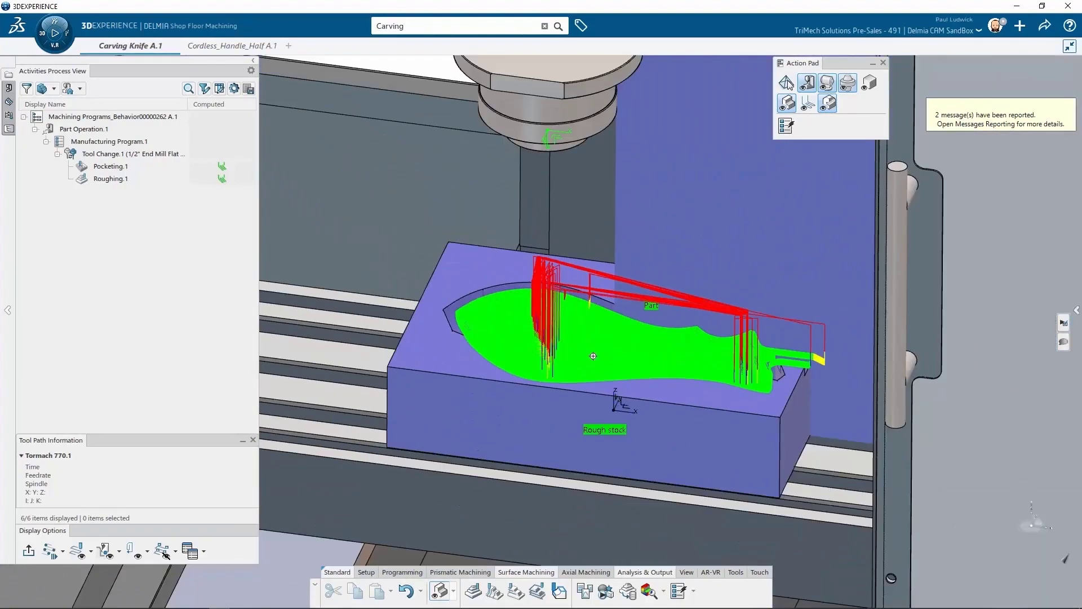
middle_drag(593, 356, 655, 368)
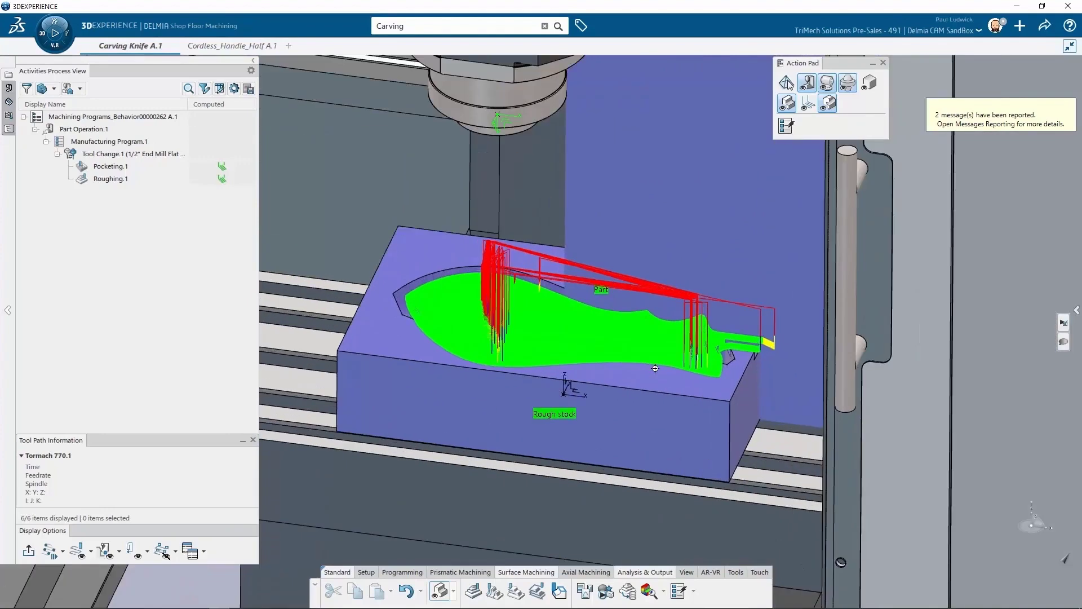
double_click(655, 368)
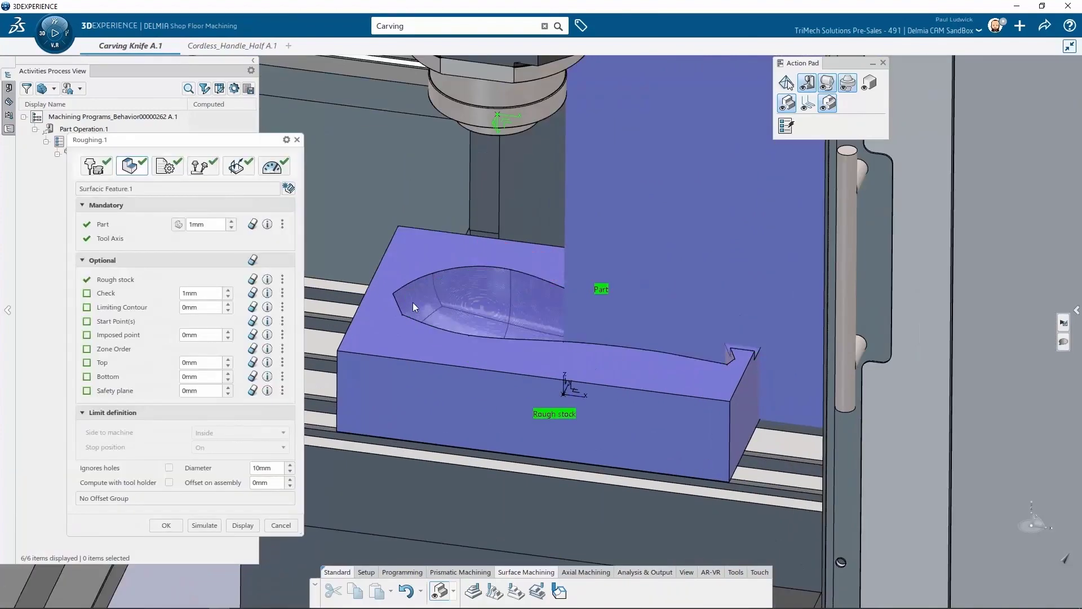
- Change the Roughing operation's maximum depth of cut, recompute its tool path display, and close the operation
click(168, 166)
click(87, 211)
click(87, 230)
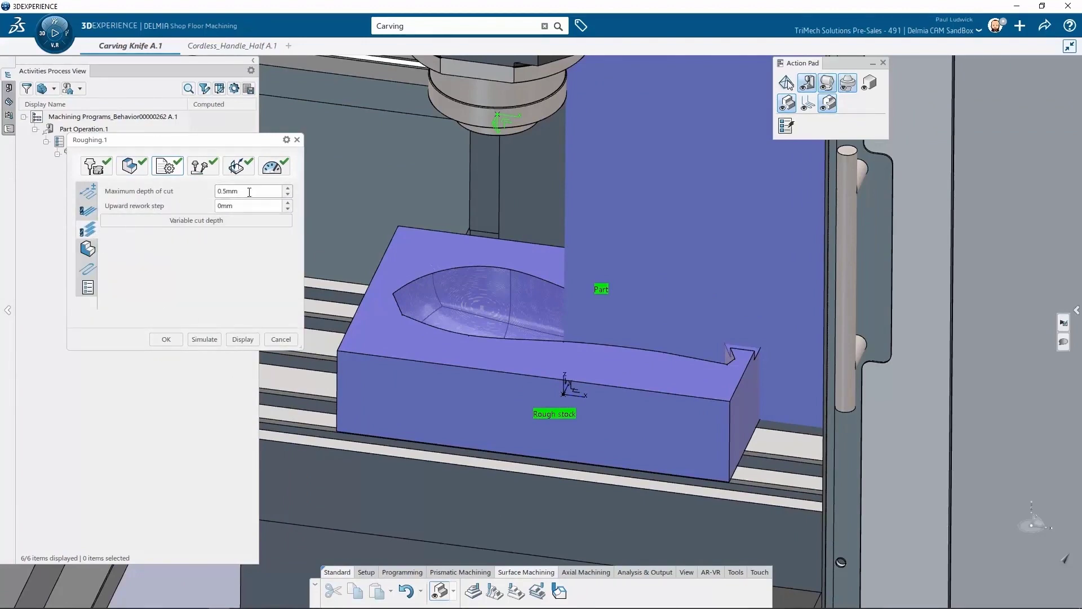
drag(249, 192, 206, 195)
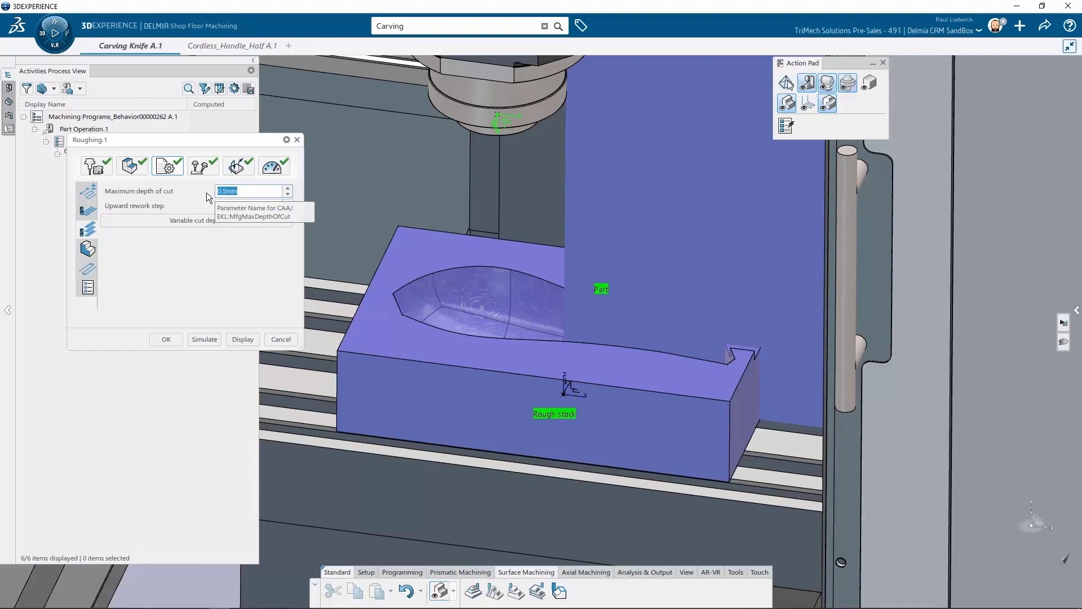
click(243, 339)
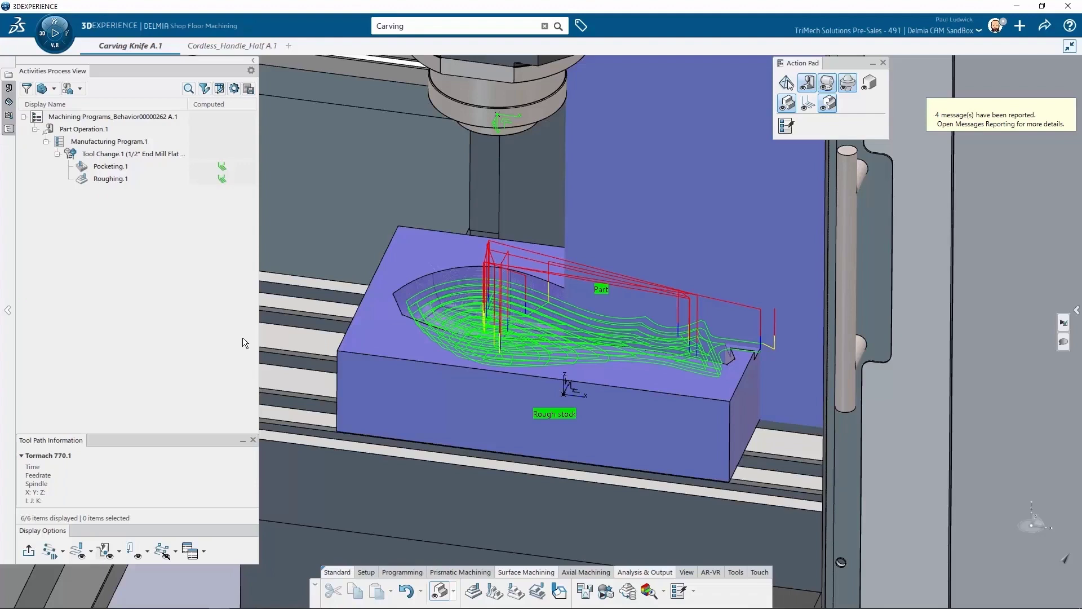
click(243, 338)
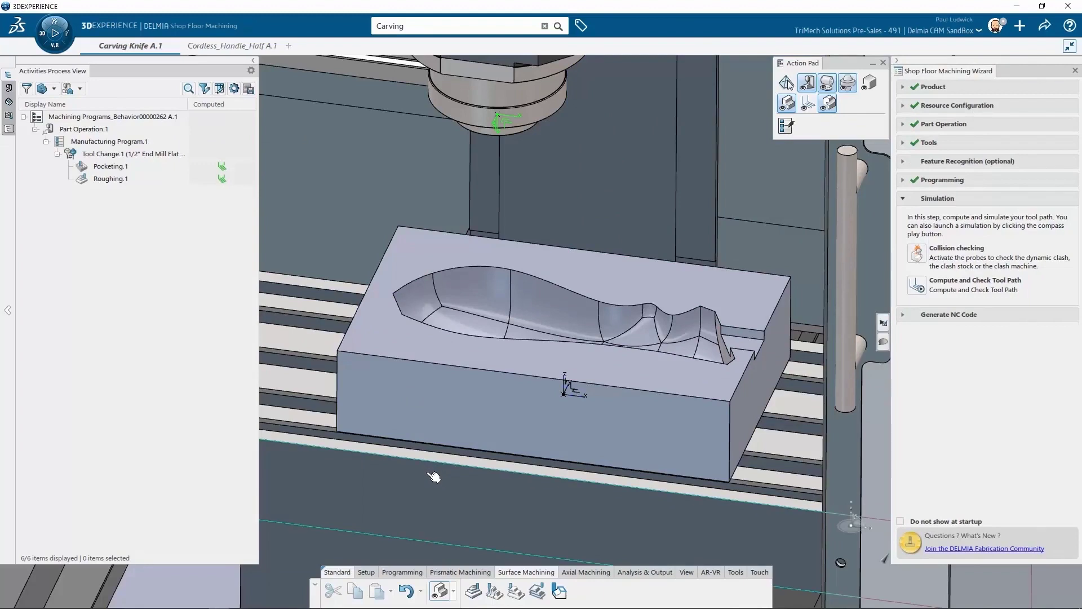
- Add an Advanced Finishing operation after Roughing and define the mold body as its part geometry
click(536, 591)
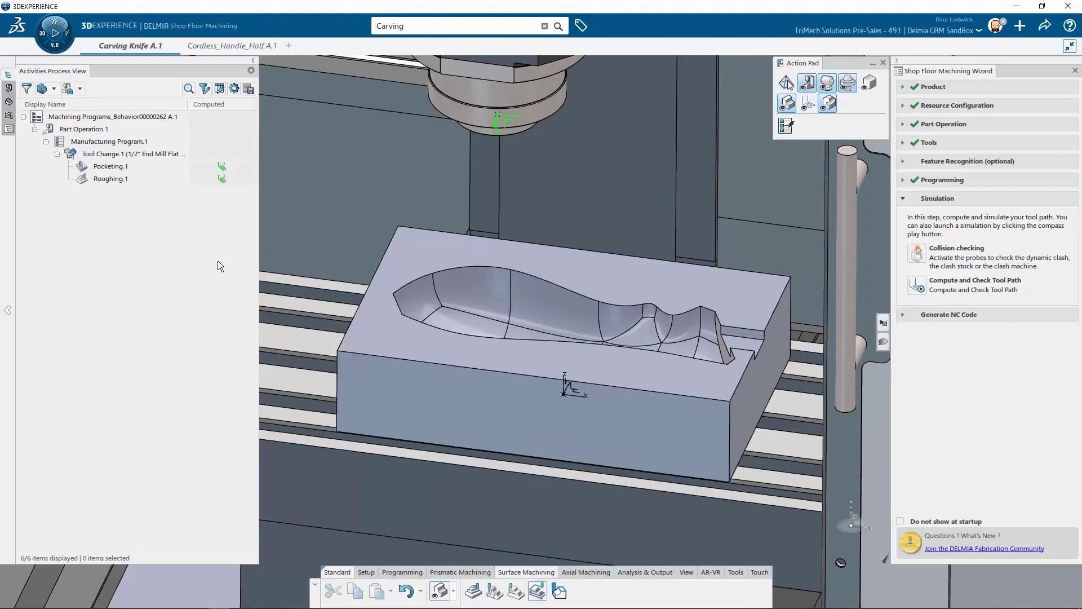
click(541, 298)
click(377, 377)
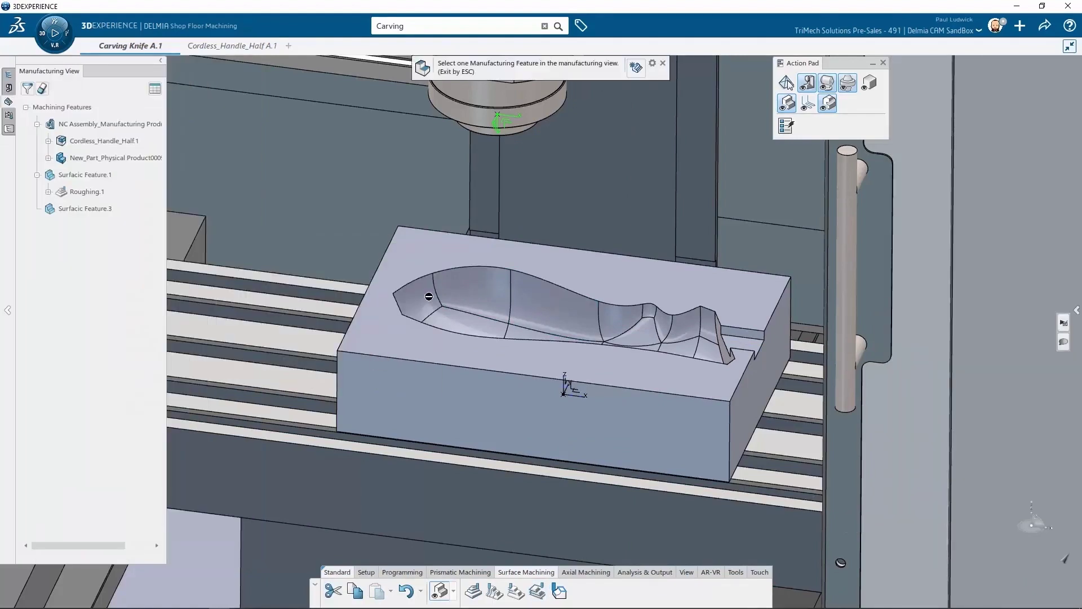
click(91, 208)
click(108, 221)
click(429, 252)
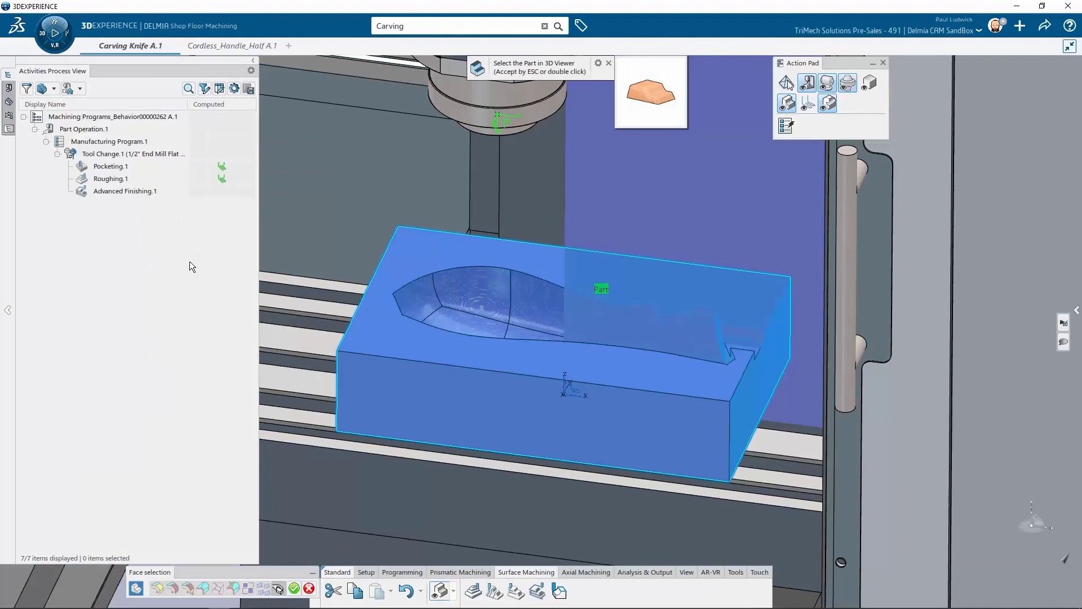
key(Escape)
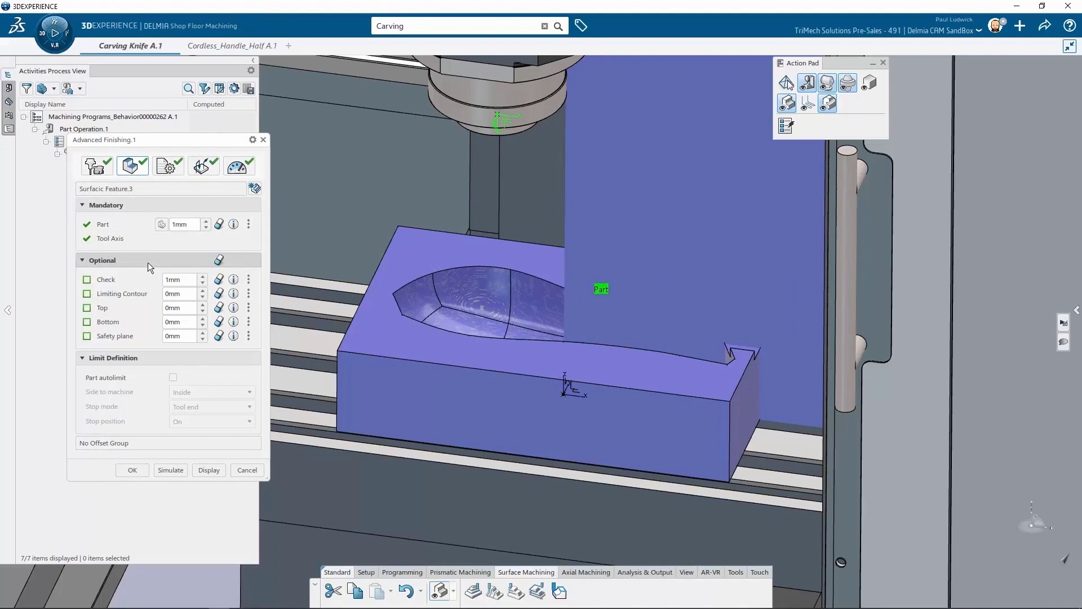
- Define the finishing operation's limiting contour along the handle cavity's upper edges, closing the gap at the notch with a line
mouse_move(108, 288)
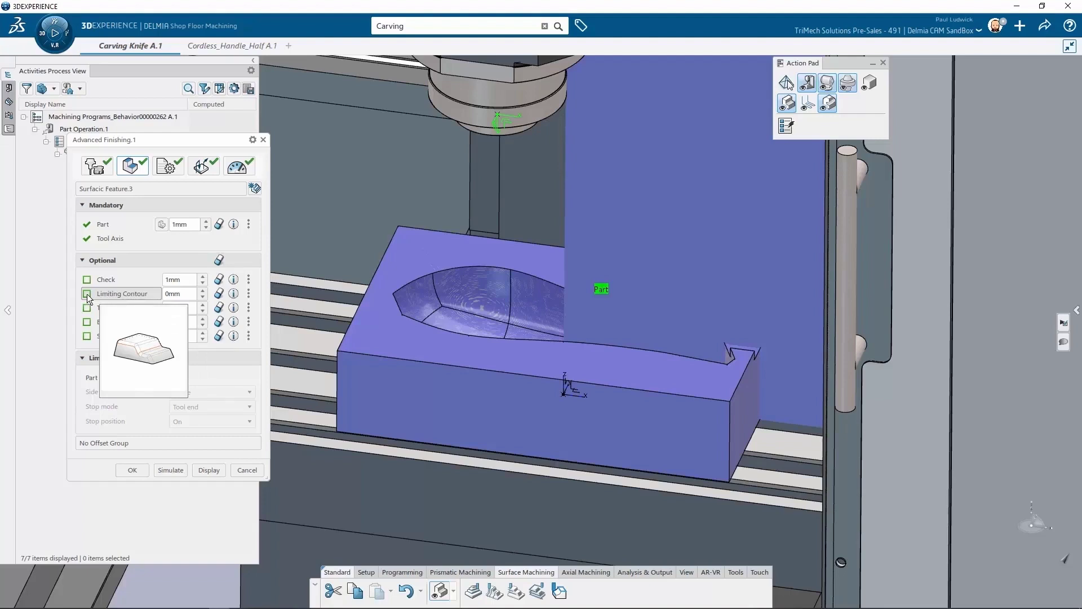
click(87, 293)
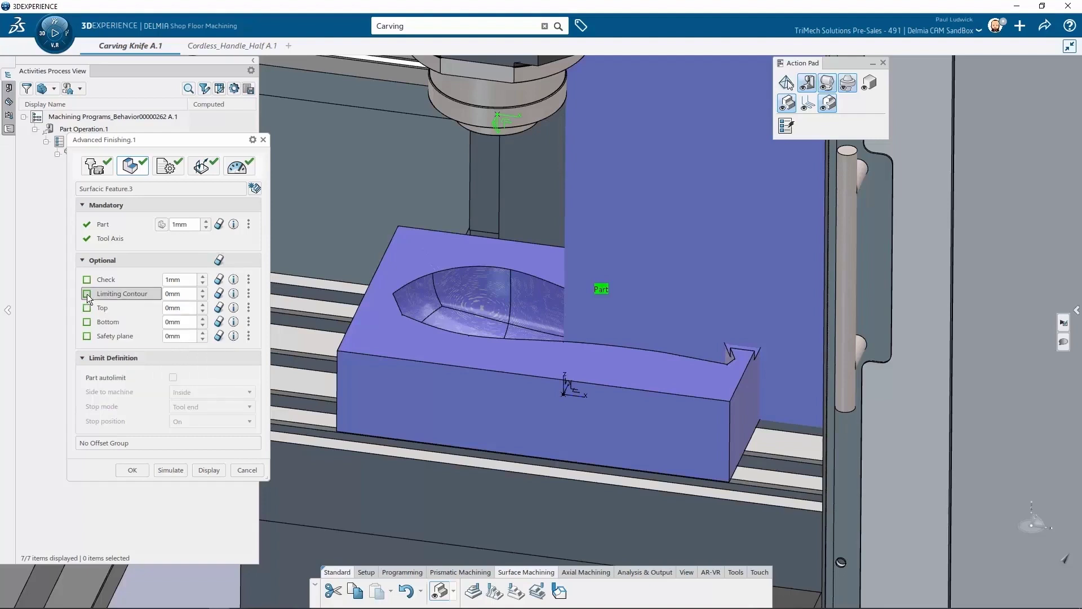
click(735, 355)
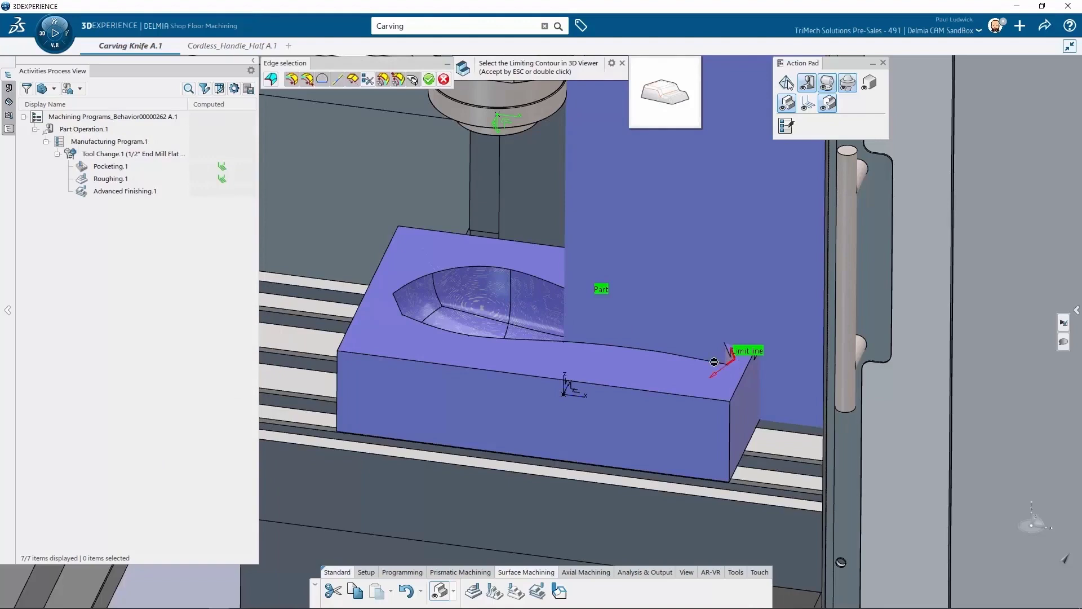
click(720, 362)
click(653, 353)
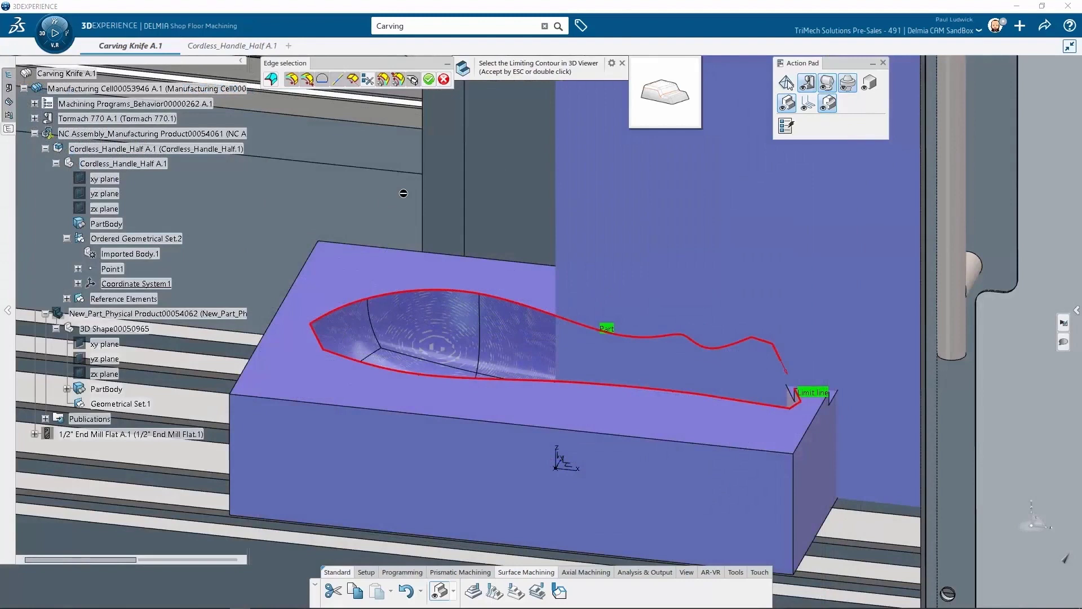
click(323, 80)
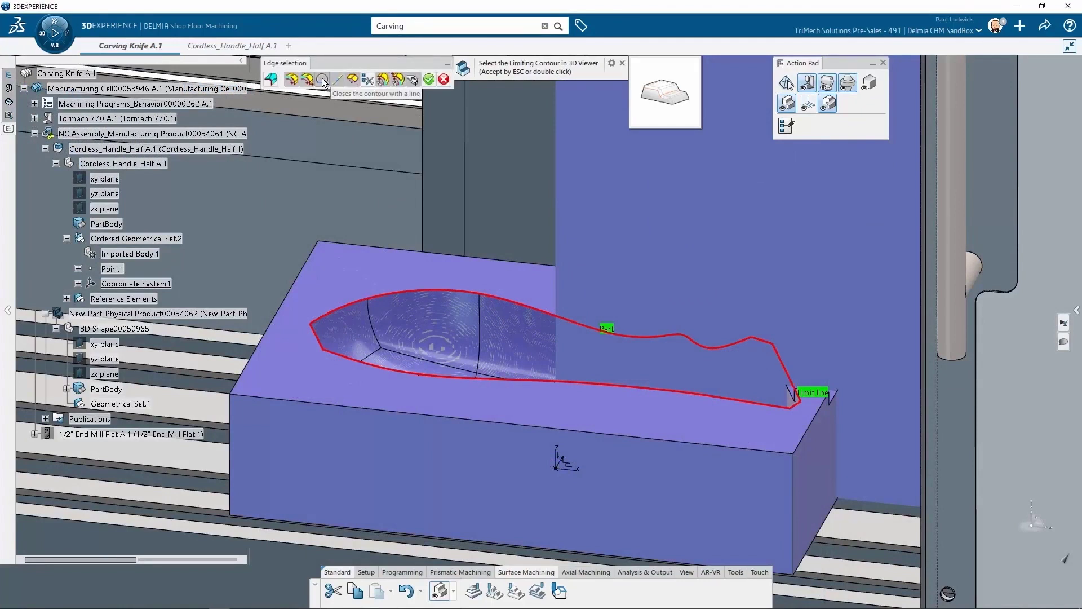
click(429, 81)
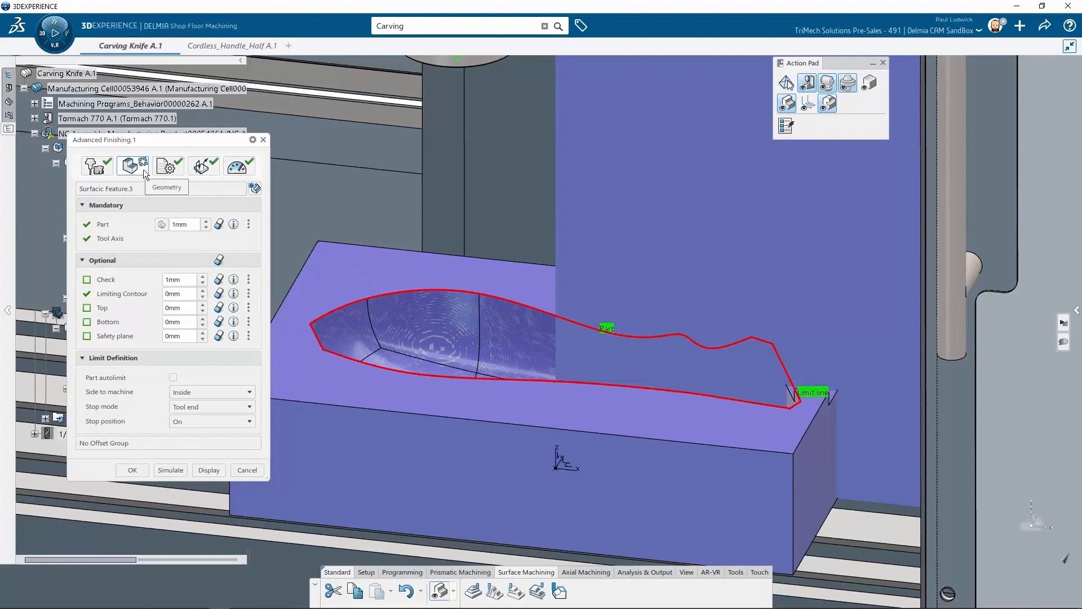
- Assign the 1/4 End Mill Ball from the Inch Catalog to the Advanced Finishing operation and preview the resulting tool path
click(164, 168)
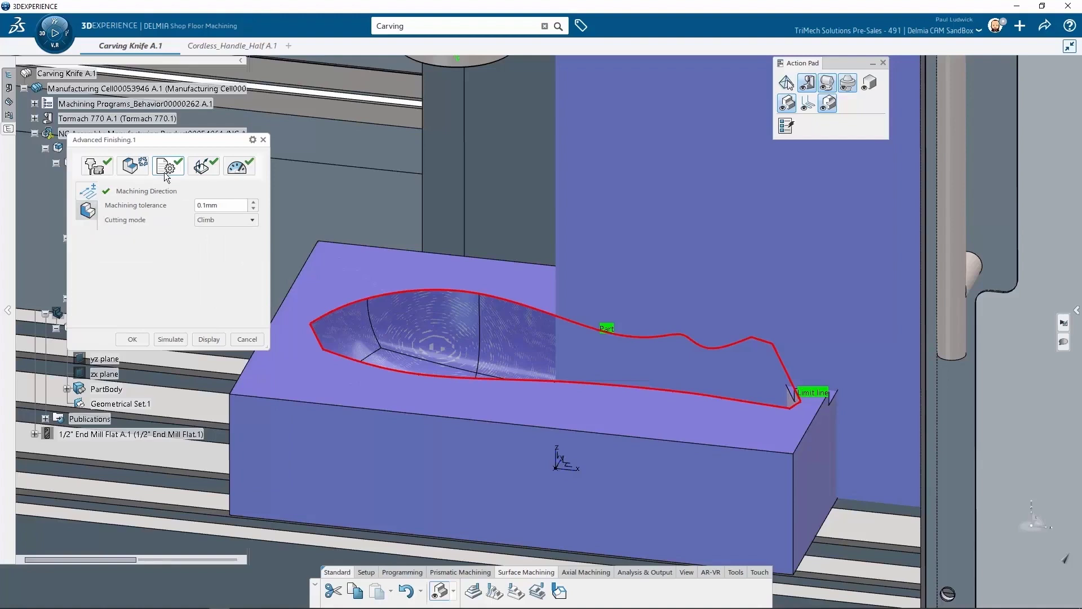
click(132, 166)
click(141, 168)
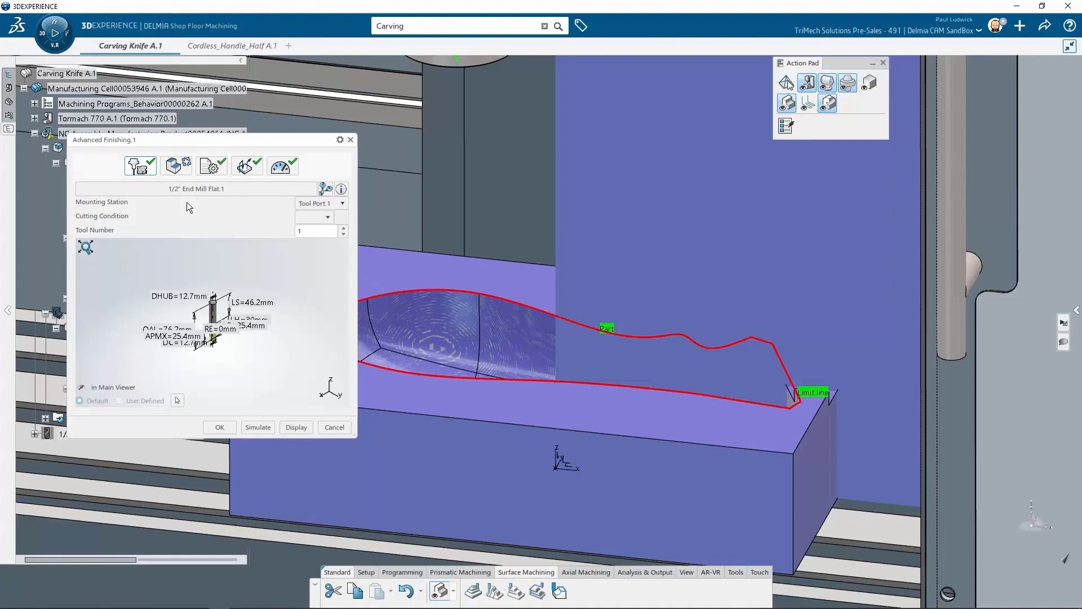
click(242, 189)
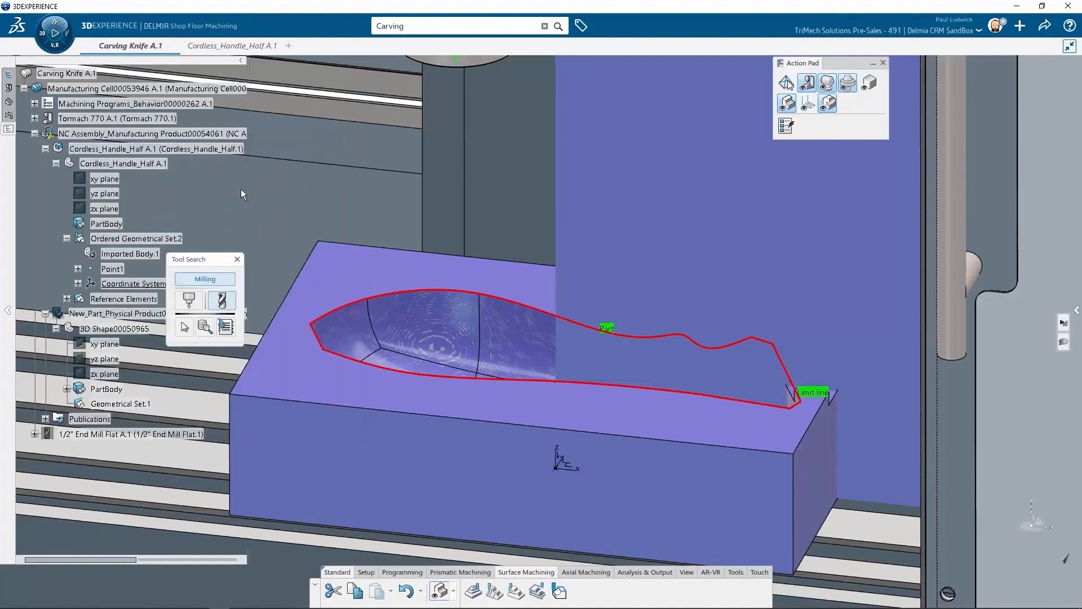
click(226, 328)
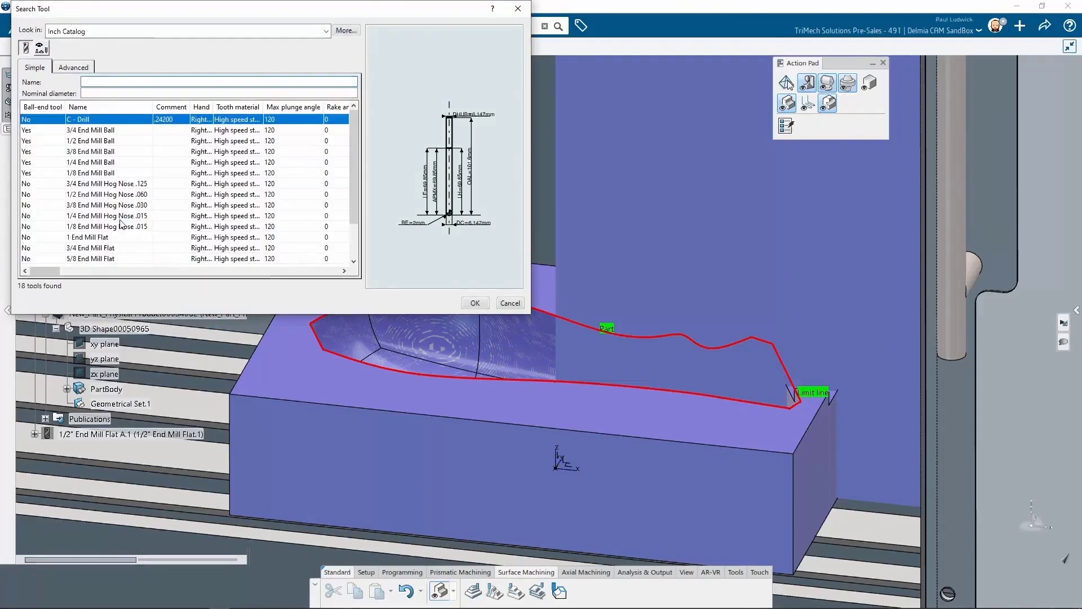
scroll(120, 209, up, 1)
click(82, 164)
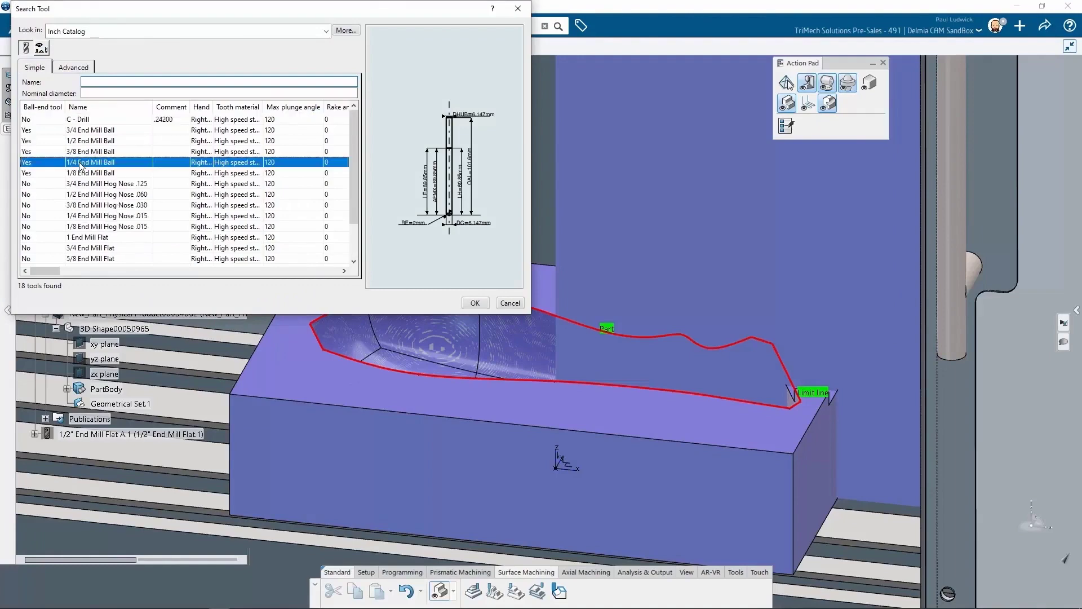
click(475, 304)
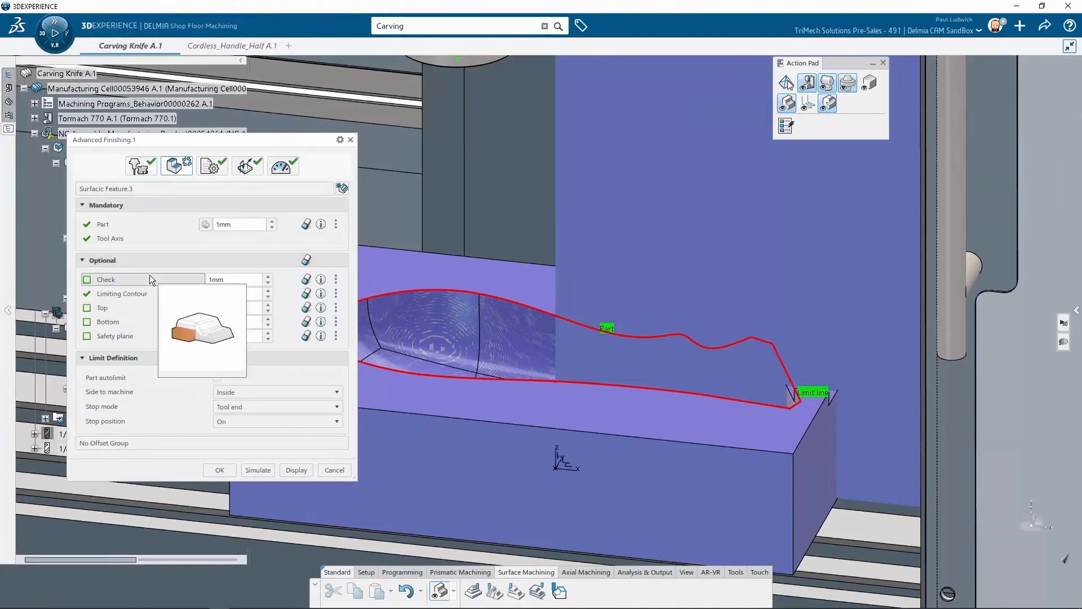
click(293, 469)
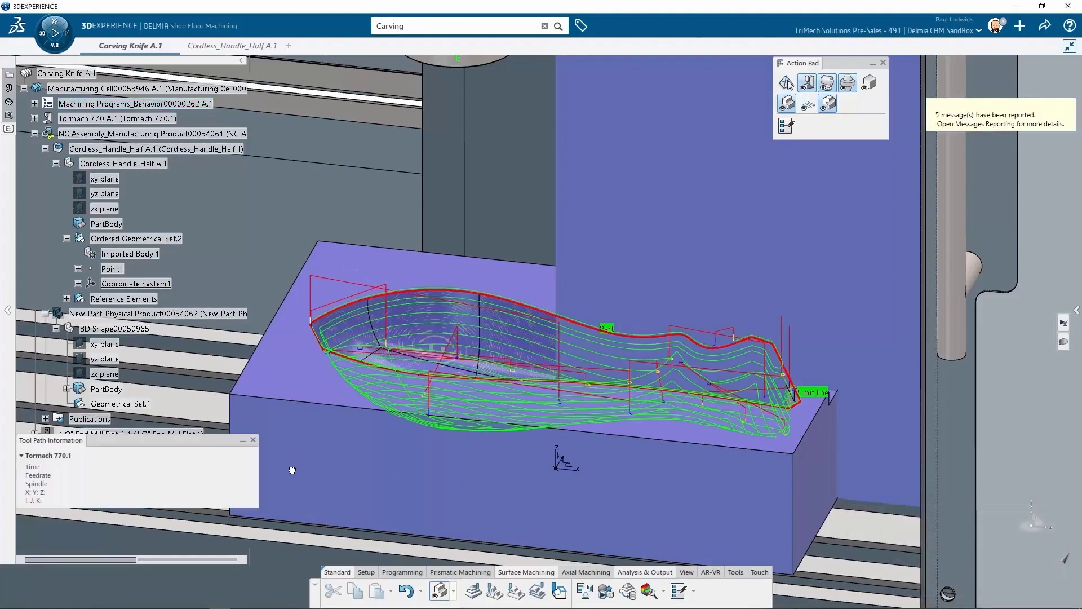
double_click(374, 424)
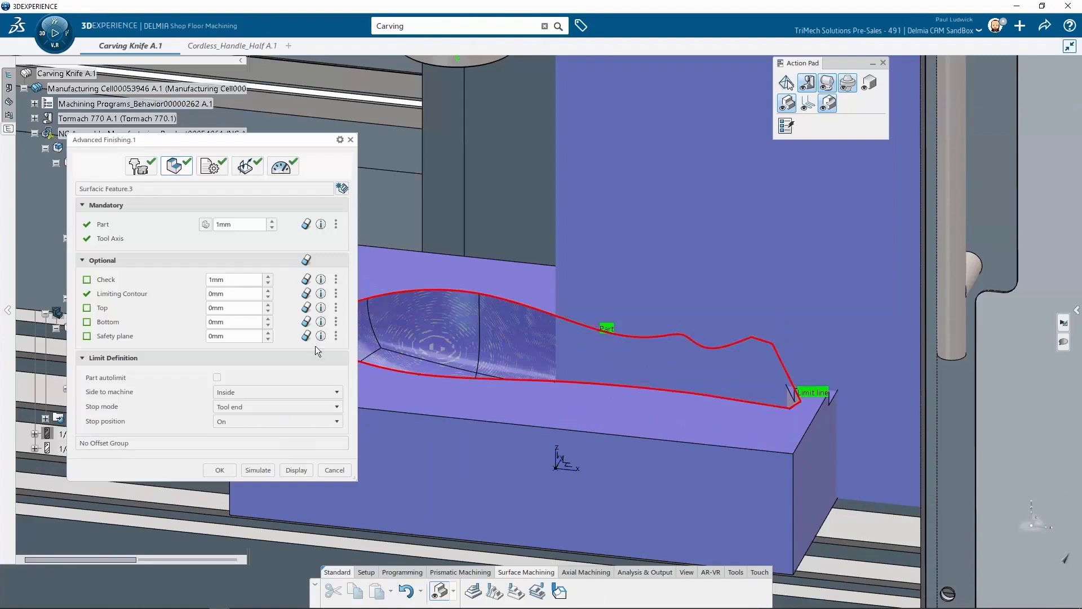
- Set the finishing passes' vertical and horizontal distances to 2 mm and the maximum horizontal slope to 90 deg, and display the tool path
click(212, 167)
click(87, 193)
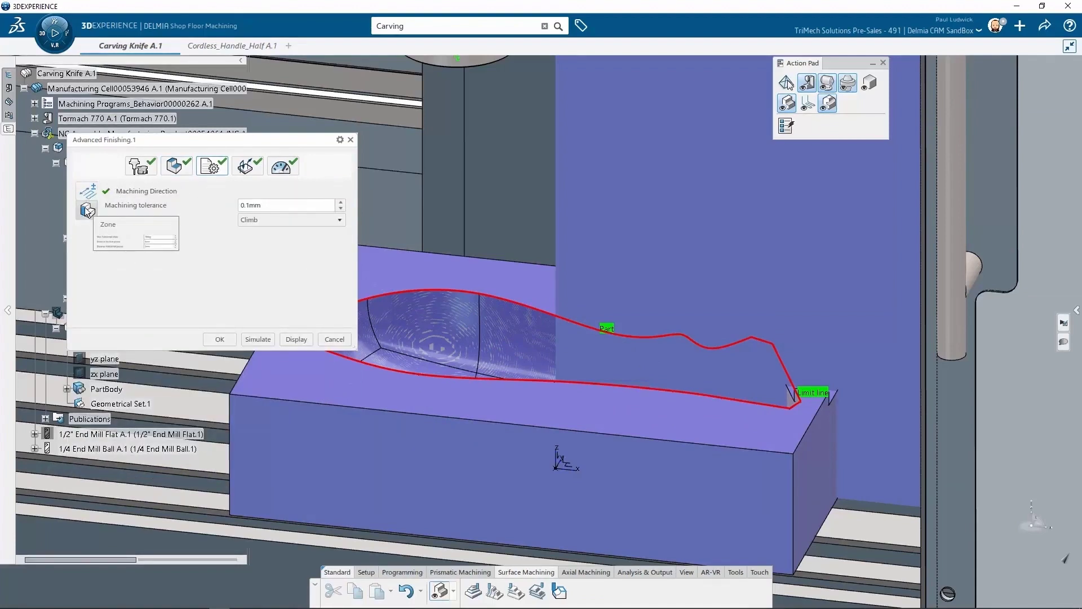
click(87, 210)
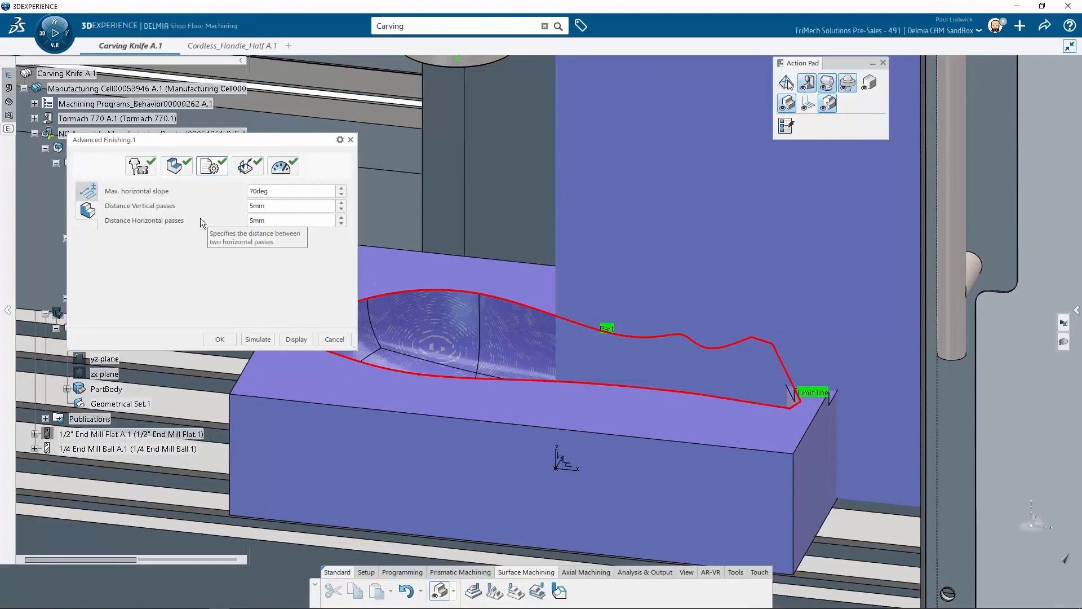
drag(272, 207, 248, 207)
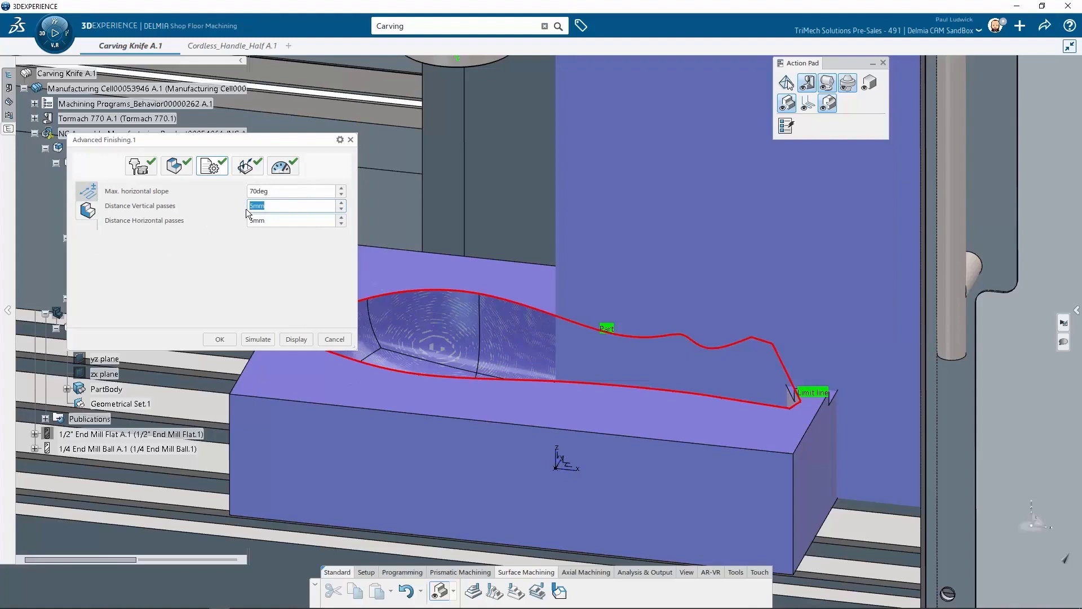
text(2)
key(Tab)
text(2)
key(Tab)
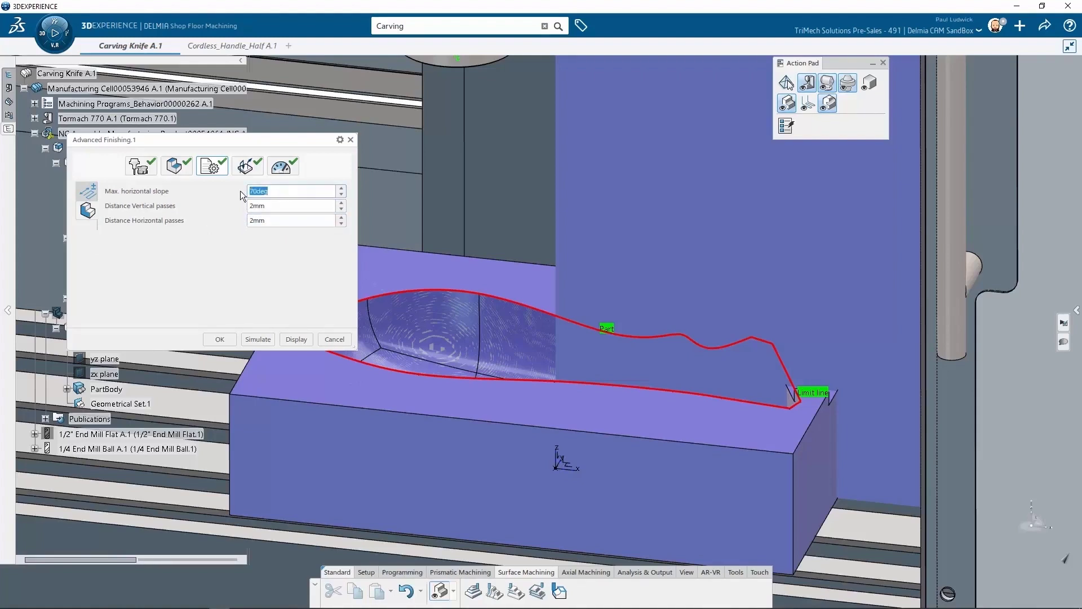
text(90)
click(295, 340)
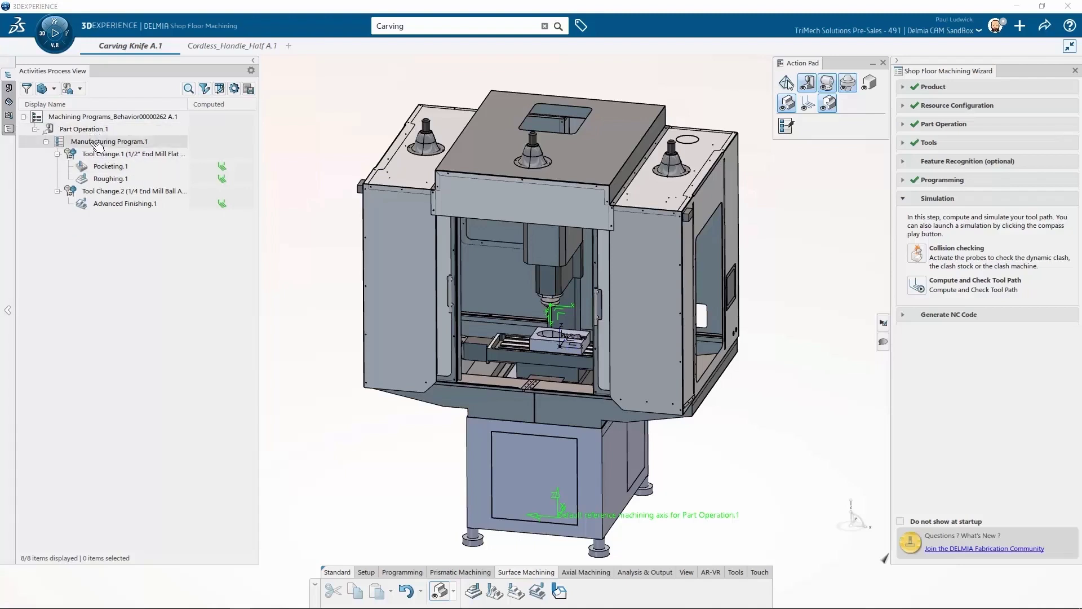
- Play the machine simulation of the whole Manufacturing Program.1 and watch the tool cut the handle cavity
click(92, 144)
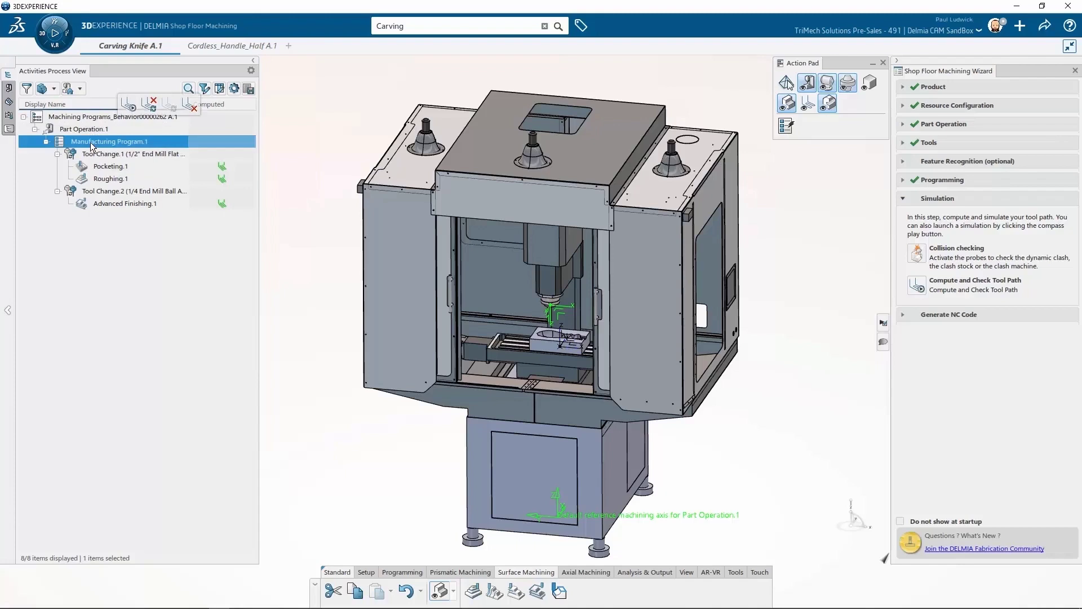
click(56, 35)
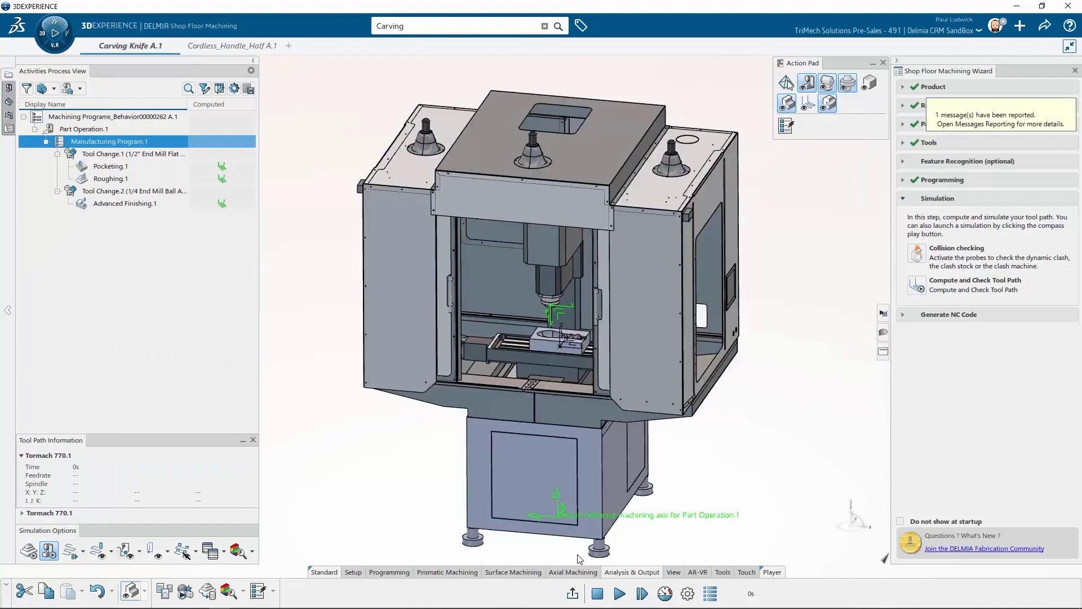
click(621, 594)
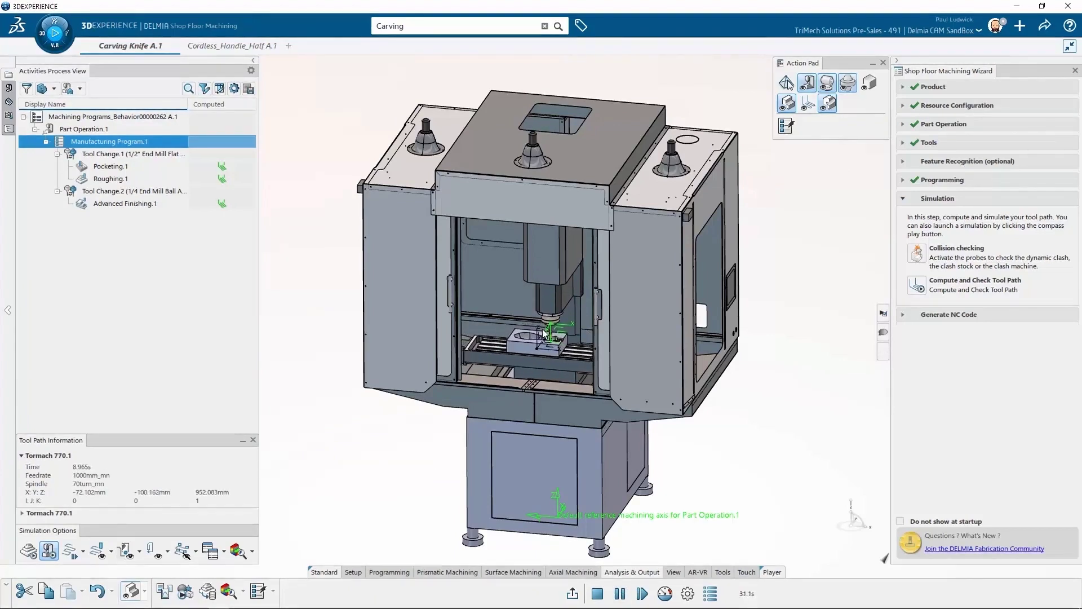
scroll(544, 352, up, 5)
scroll(544, 352, up, 3)
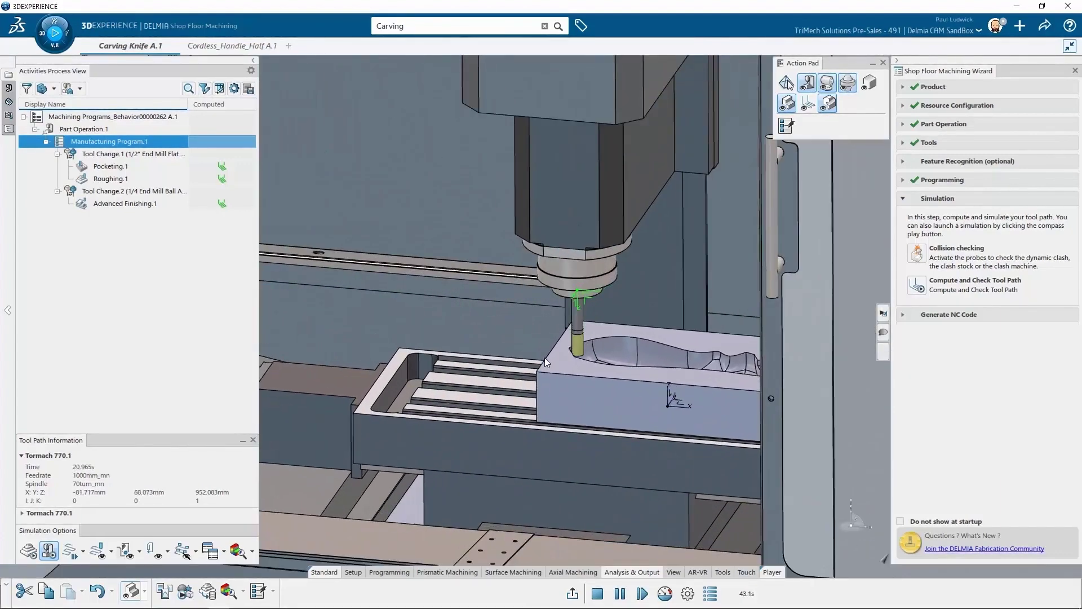
scroll(593, 373, down, 2)
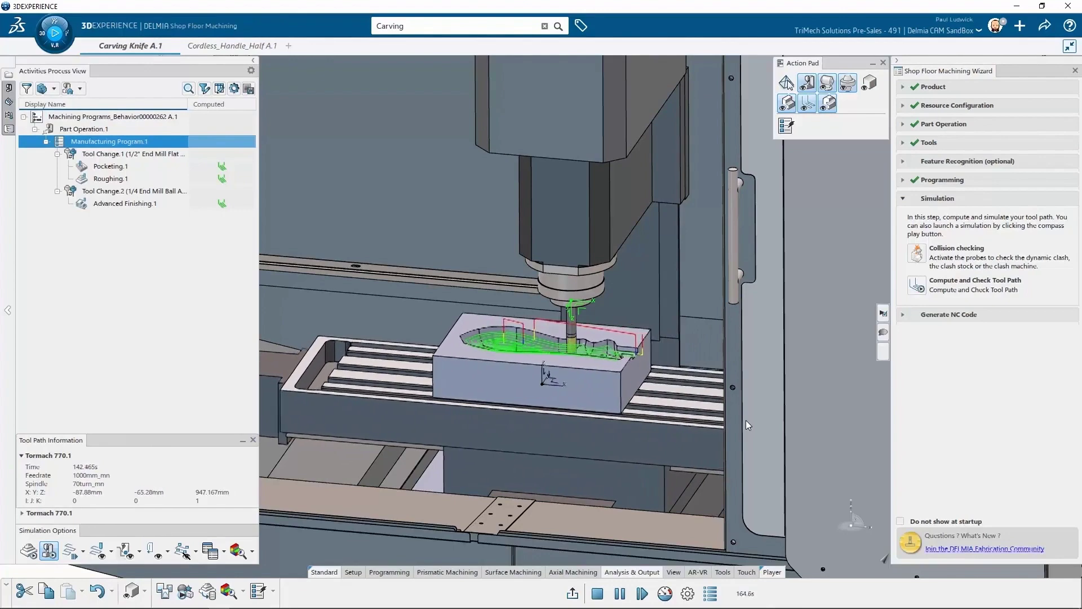
scroll(736, 415, down, 5)
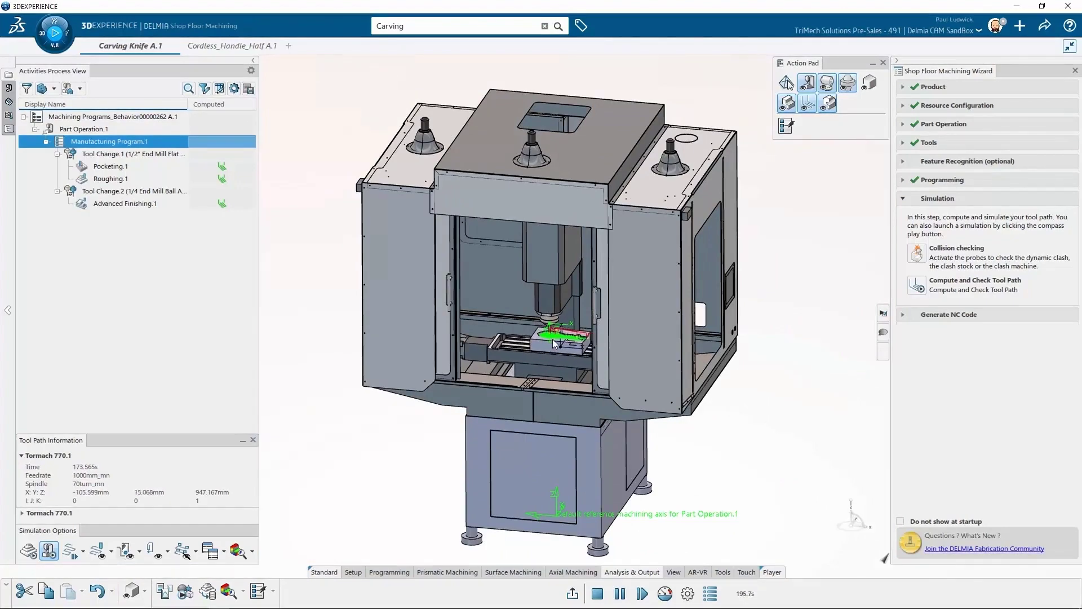
scroll(554, 343, up, 8)
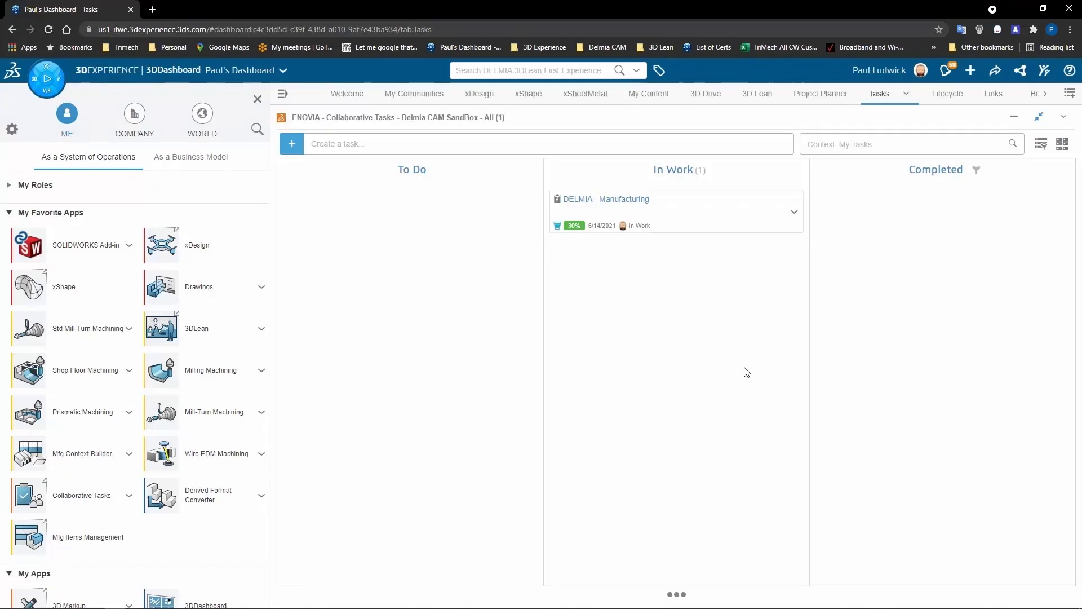
- In 3DDashboard's Collaborative Tasks, set the DELMIA - Manufacturing task to 100% and maturity state Completed, and save it
click(754, 220)
drag(925, 446, 1063, 446)
click(1060, 396)
click(1052, 442)
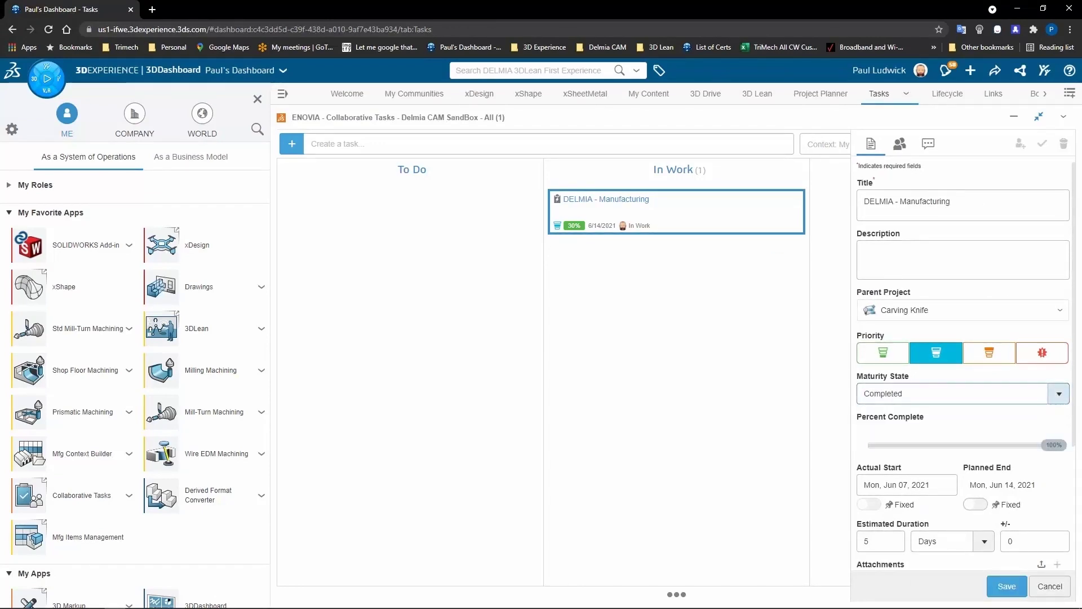
click(1006, 587)
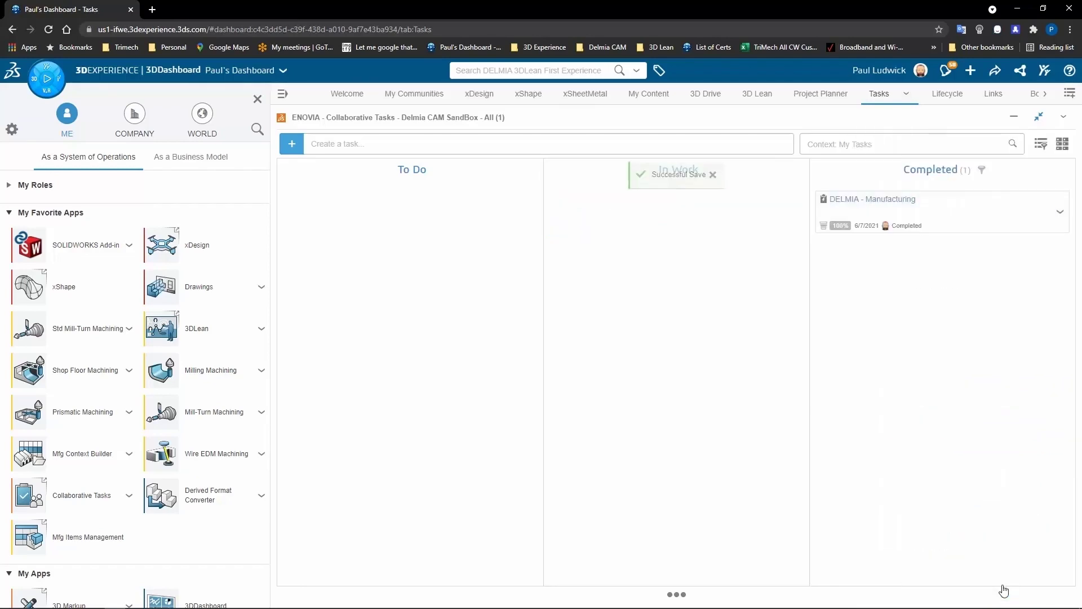